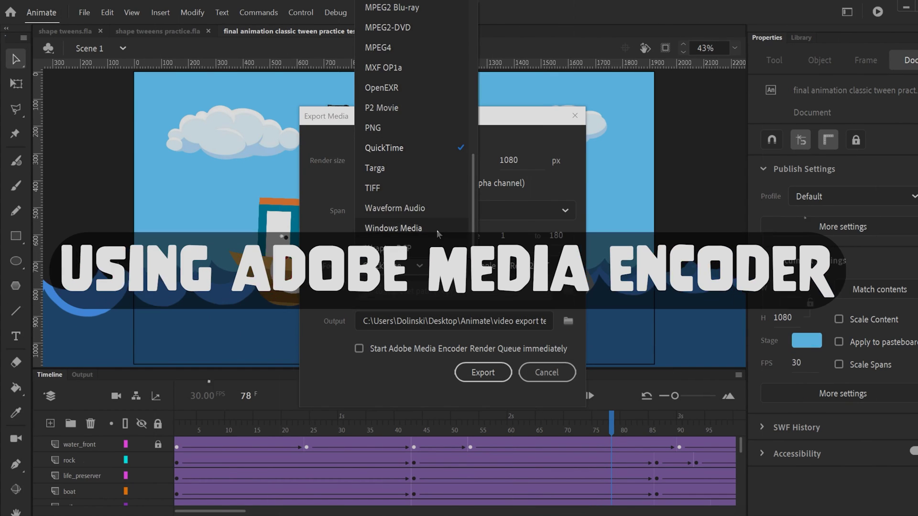
{"action": "scroll", "coordinate": [429, 218], "scroll_direction": "up", "scroll_amount": 5}
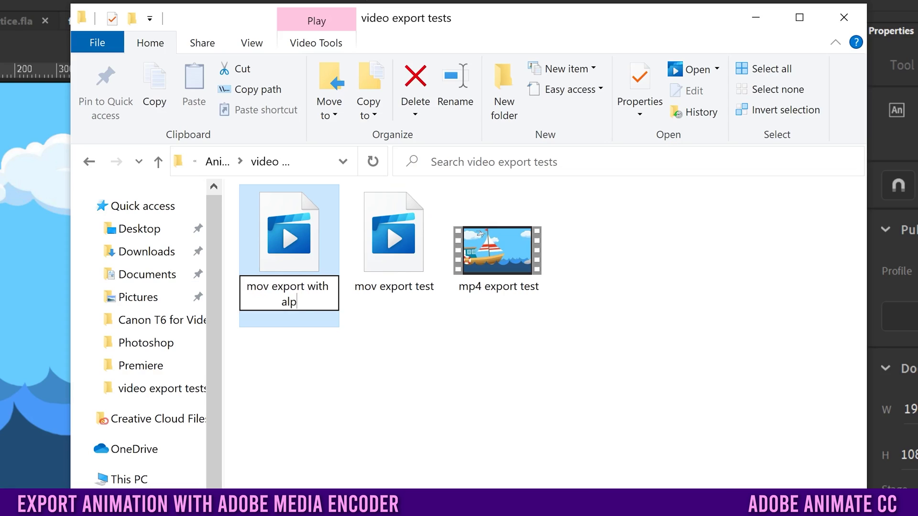
Finish renaming the selected video file as "mov export with alpha".
{"action": "type", "text": "ha"}
{"action": "key", "text": "Return"}
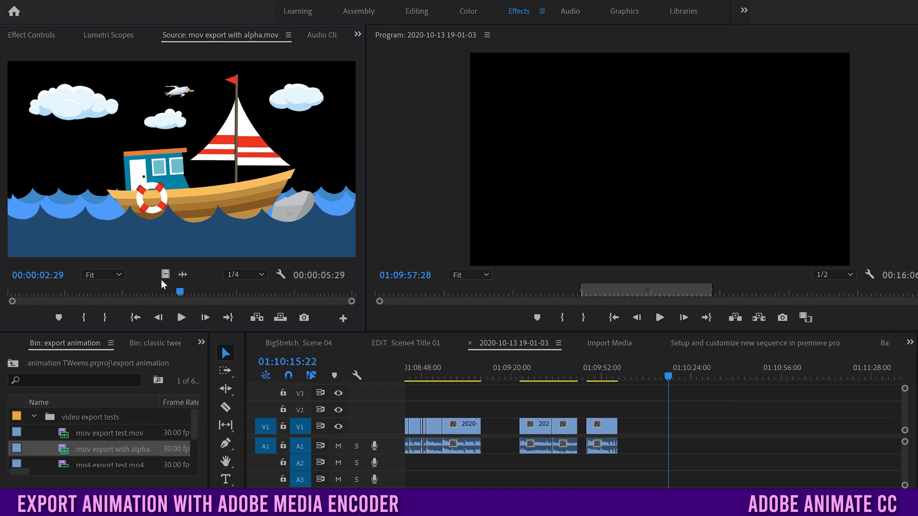
In Premiere Pro, place only the video of "mov export with alpha.mov" from the source monitor onto the sequence timeline.
{"action": "left_click_drag", "start_coordinate": [165, 275], "coordinate": [472, 409]}
{"action": "left_click", "coordinate": [472, 376]}
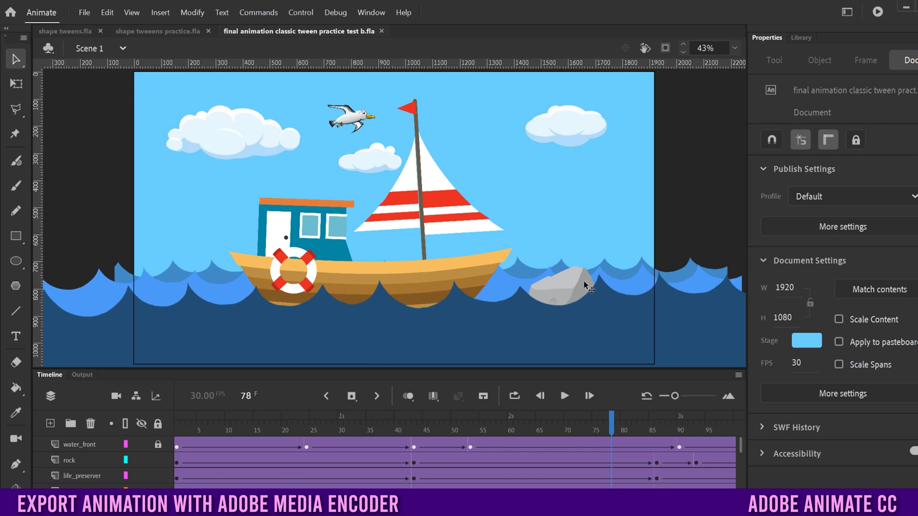
In Animate, open the video/media export settings for the boat animation and view the available formats.
{"action": "left_click", "coordinate": [88, 15]}
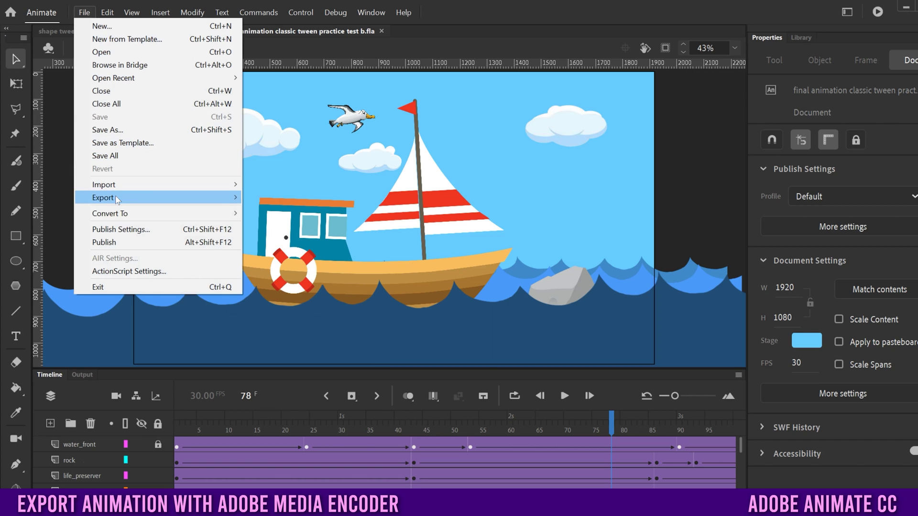
{"action": "mouse_move", "coordinate": [118, 200]}
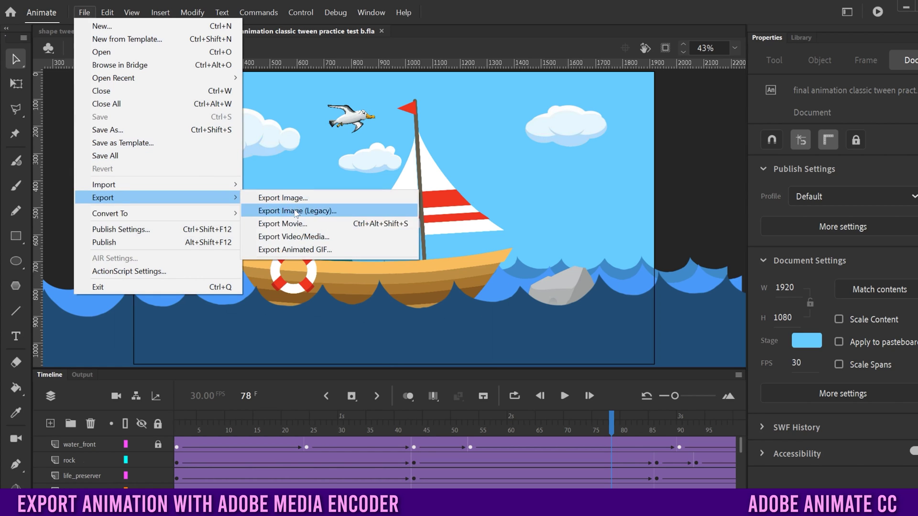
{"action": "left_click", "coordinate": [307, 238]}
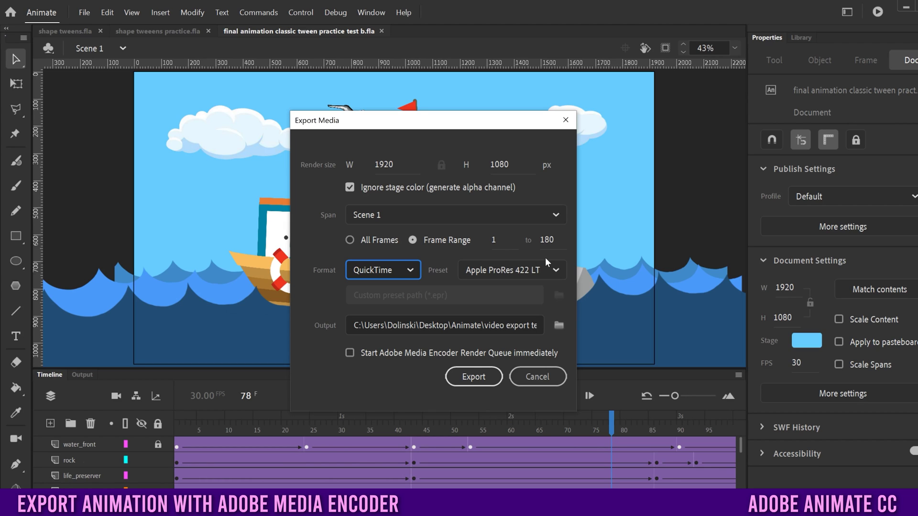
{"action": "left_click", "coordinate": [410, 270]}
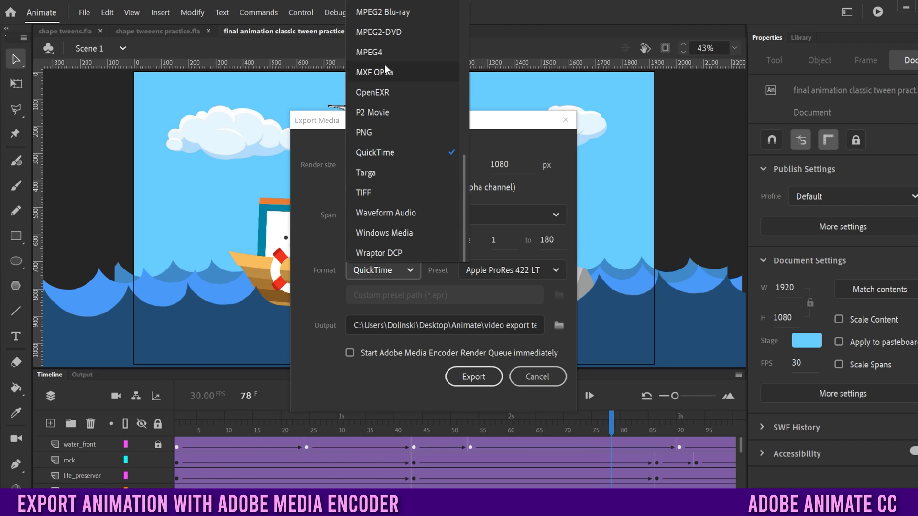
{"action": "left_click", "coordinate": [322, 295]}
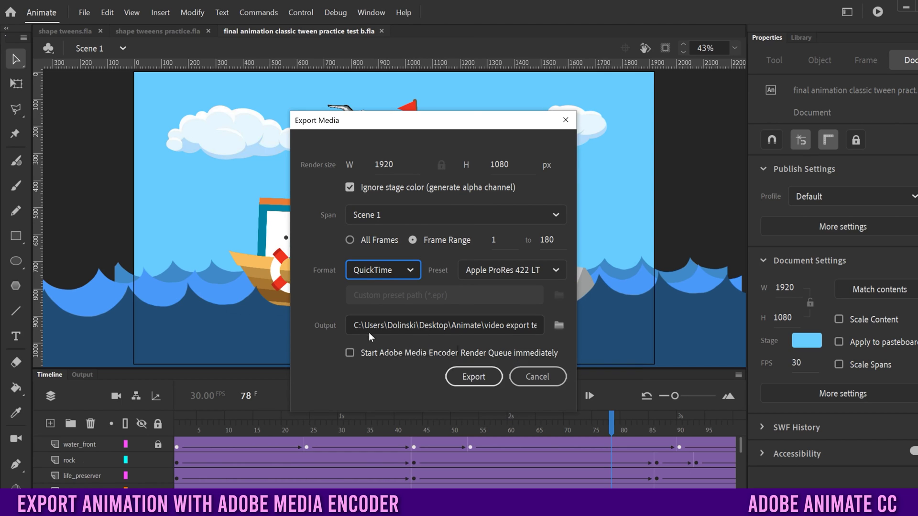
Set the export destination to the "video export tests" folder with the file name "mov export test".
{"action": "left_click", "coordinate": [559, 326]}
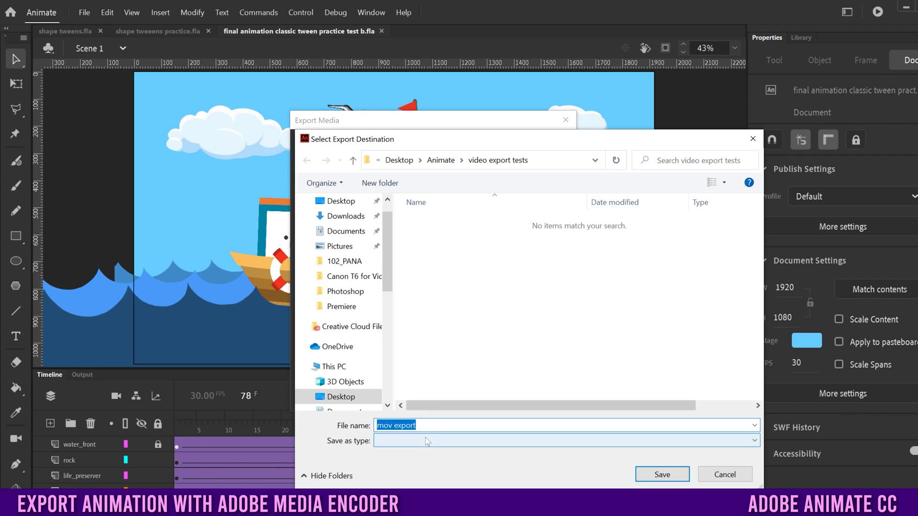
{"action": "key", "text": "End"}
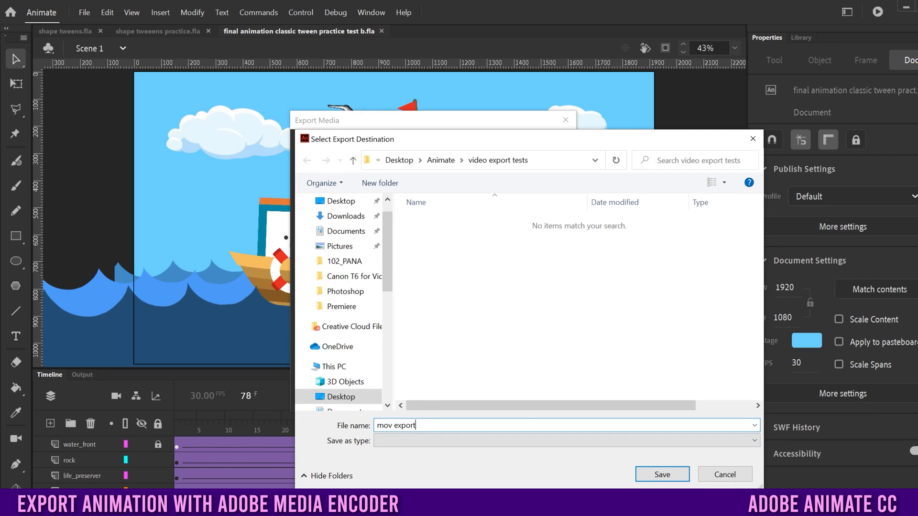
{"action": "type", "text": "test"}
{"action": "left_click", "coordinate": [452, 161]}
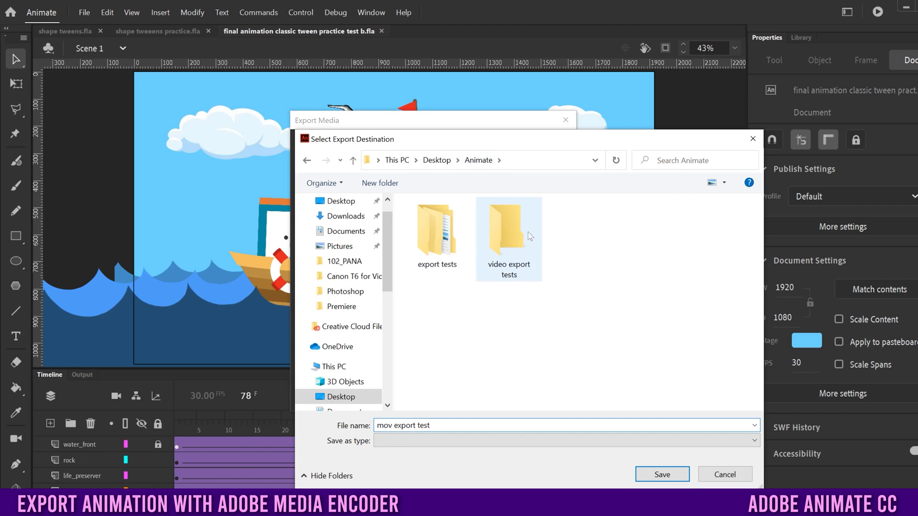
{"action": "double_click", "coordinate": [503, 222]}
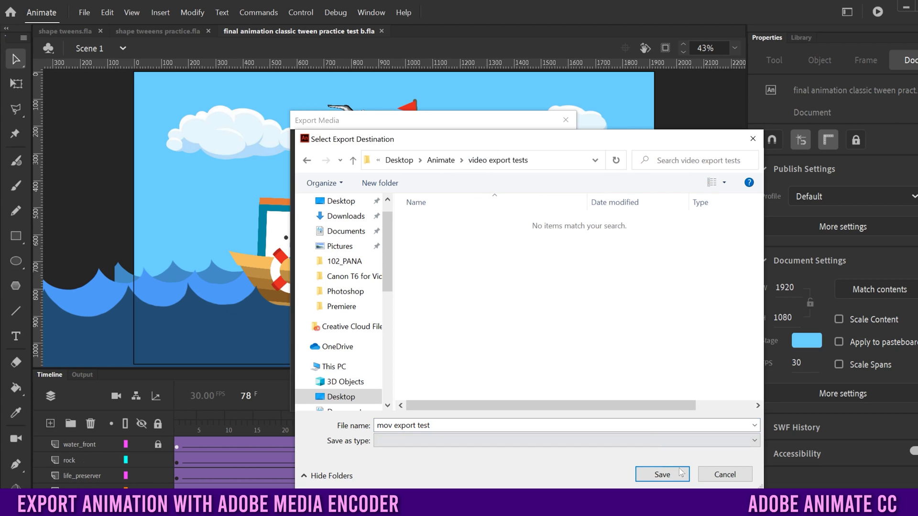
{"action": "left_click", "coordinate": [663, 475]}
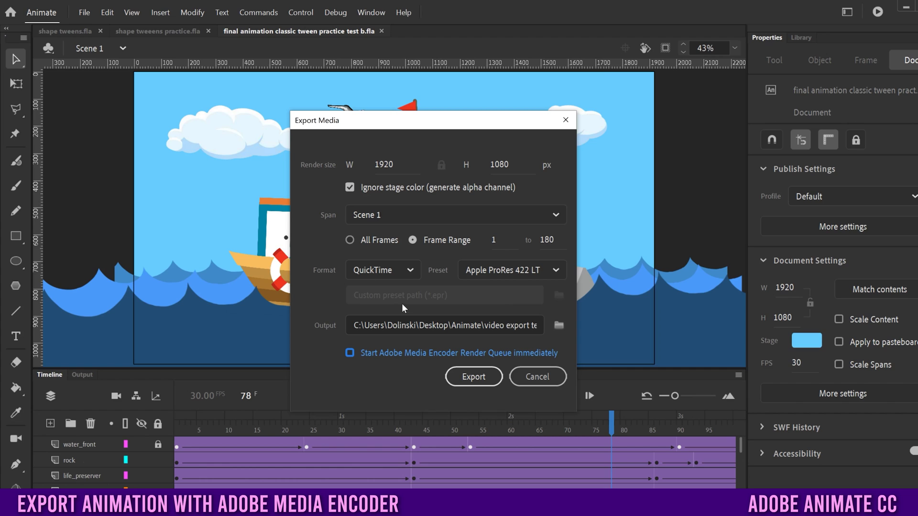
Turn off Ignore stage color and set the render height to 720 px.
{"action": "left_click", "coordinate": [373, 191]}
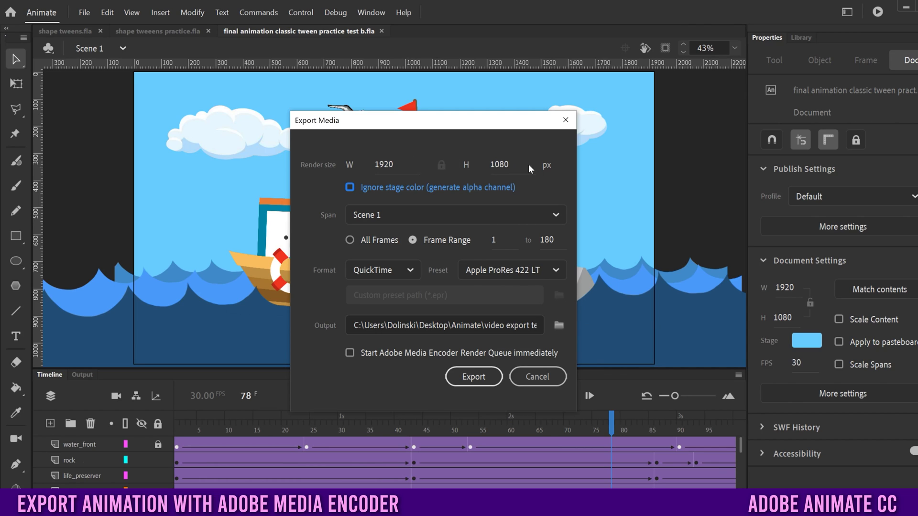
{"action": "double_click", "coordinate": [500, 164]}
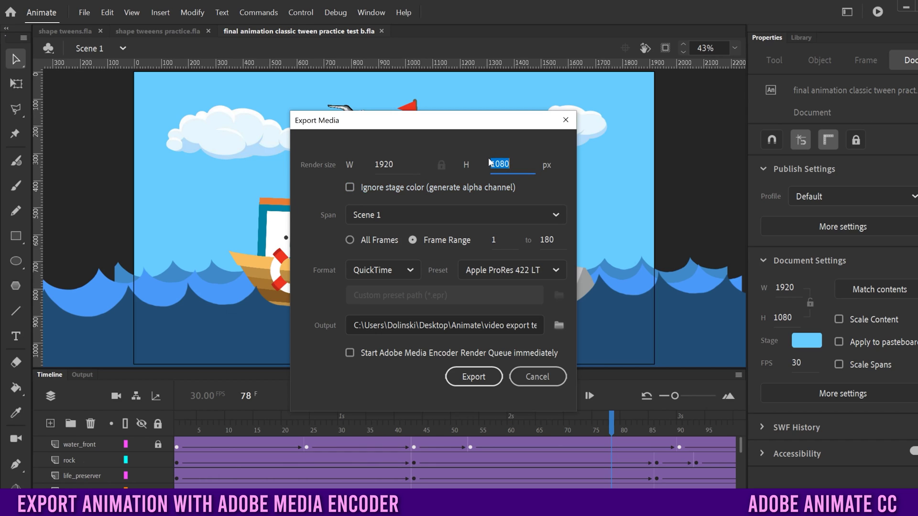
{"action": "type", "text": "72"}
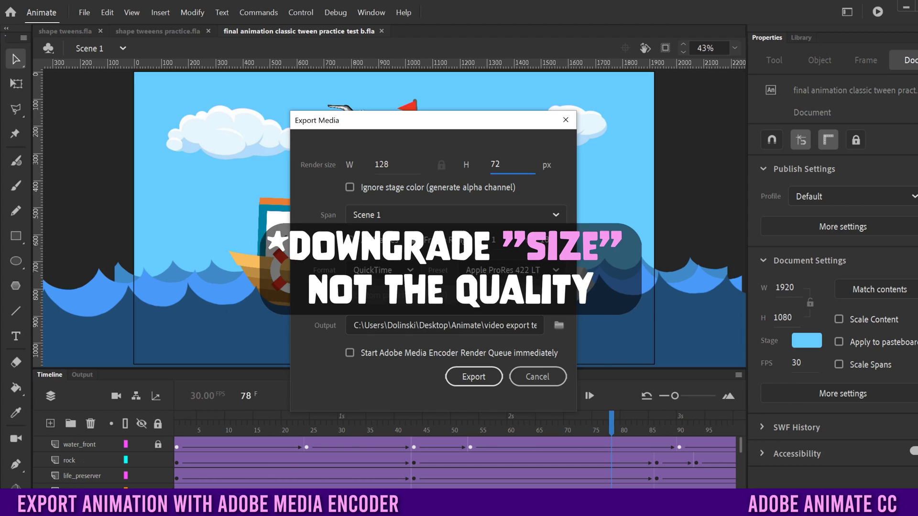
{"action": "type", "text": "0"}
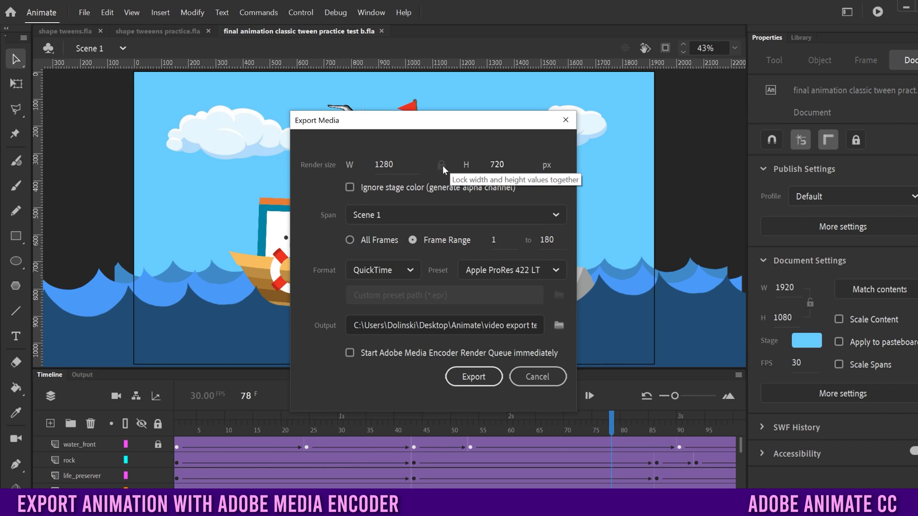
Set the render height to 2160 px.
{"action": "left_click", "coordinate": [497, 165]}
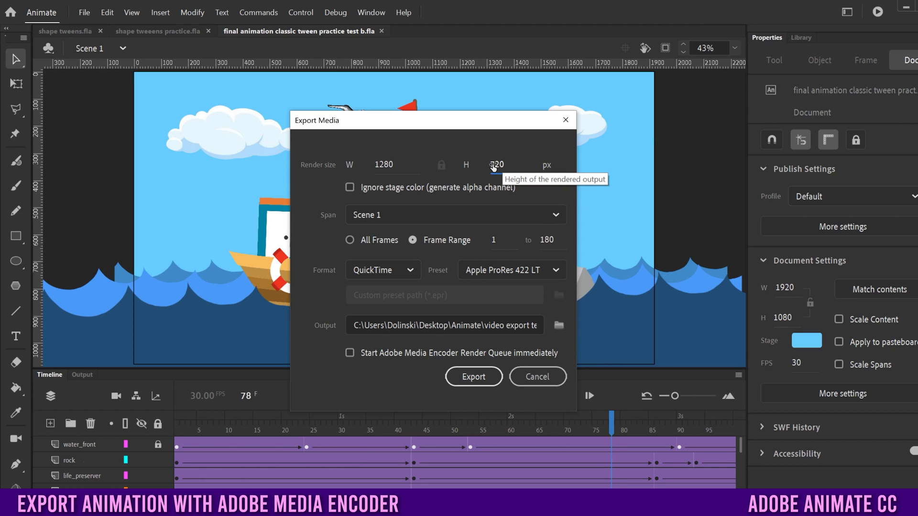
{"action": "double_click", "coordinate": [497, 165]}
{"action": "type", "text": "2160"}
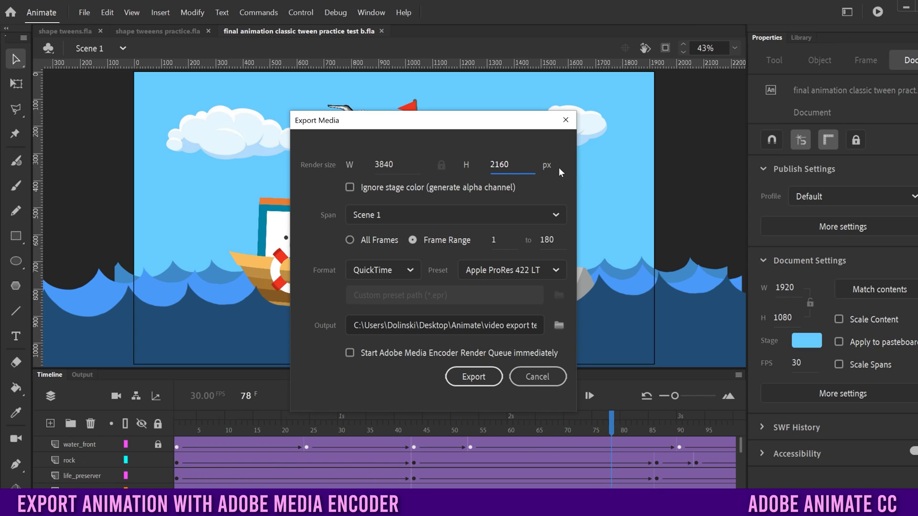
Set the render height to 1080 px and enable Ignore stage color to generate an alpha channel.
{"action": "double_click", "coordinate": [501, 163]}
{"action": "type", "text": "1080"}
{"action": "left_click_drag", "start_coordinate": [528, 123], "coordinate": [529, 269]}
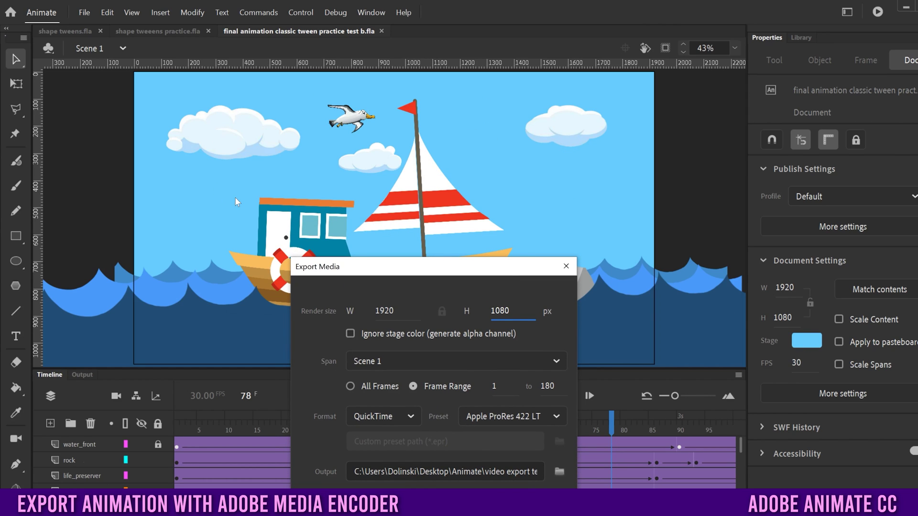
{"action": "left_click", "coordinate": [350, 334]}
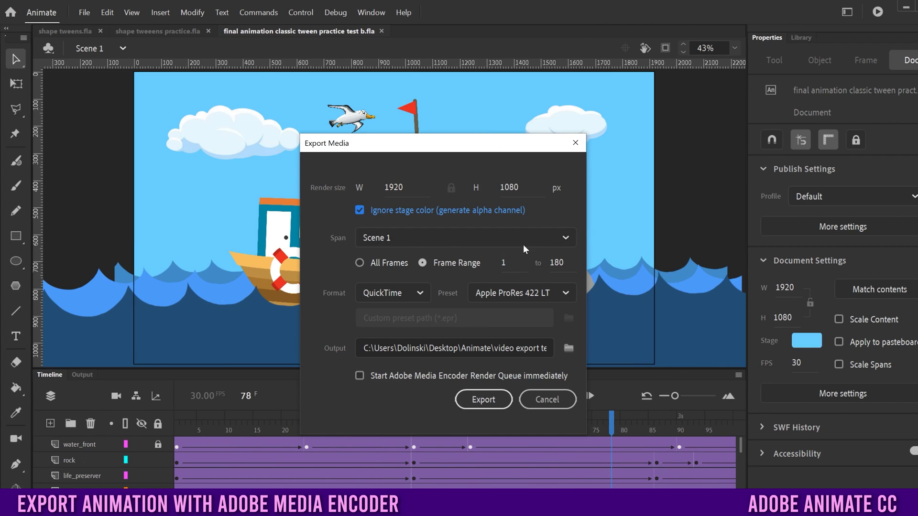
Check the scenes available for the export span and set the export to all frames.
{"action": "left_click", "coordinate": [566, 237]}
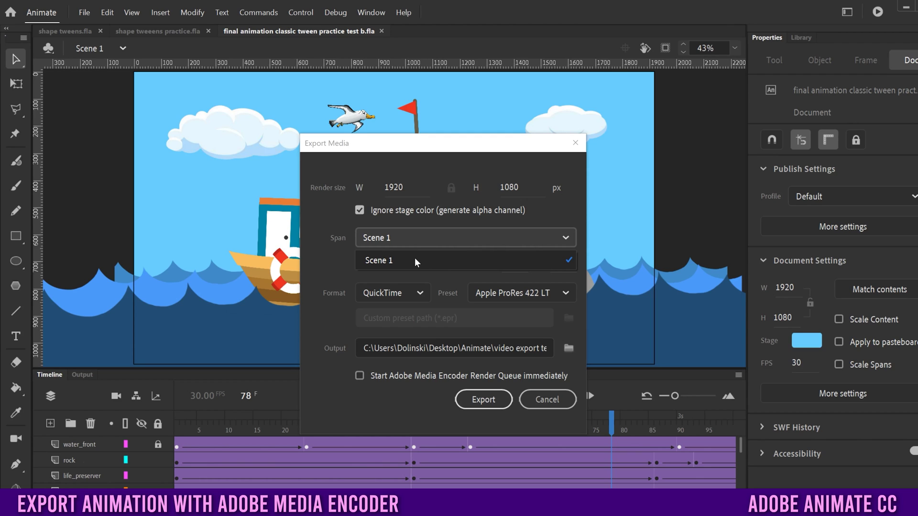
{"action": "left_click", "coordinate": [337, 264]}
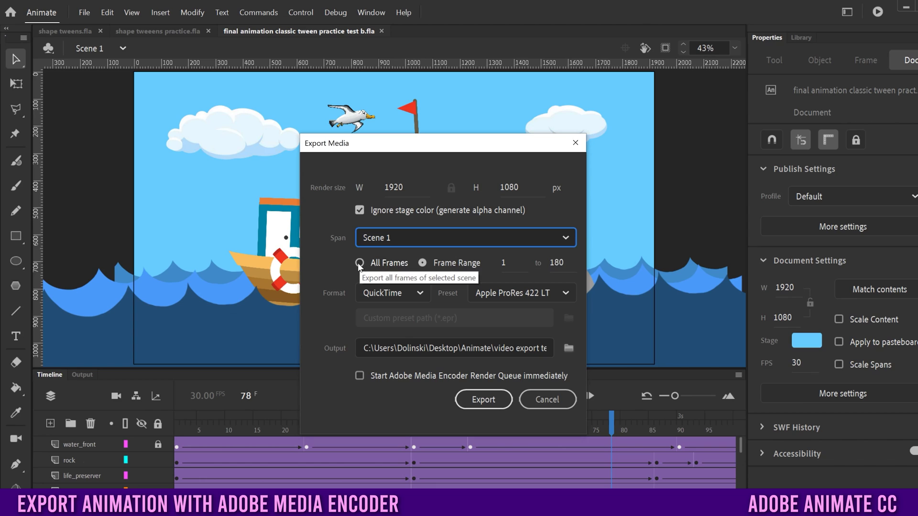
{"action": "left_click", "coordinate": [360, 264]}
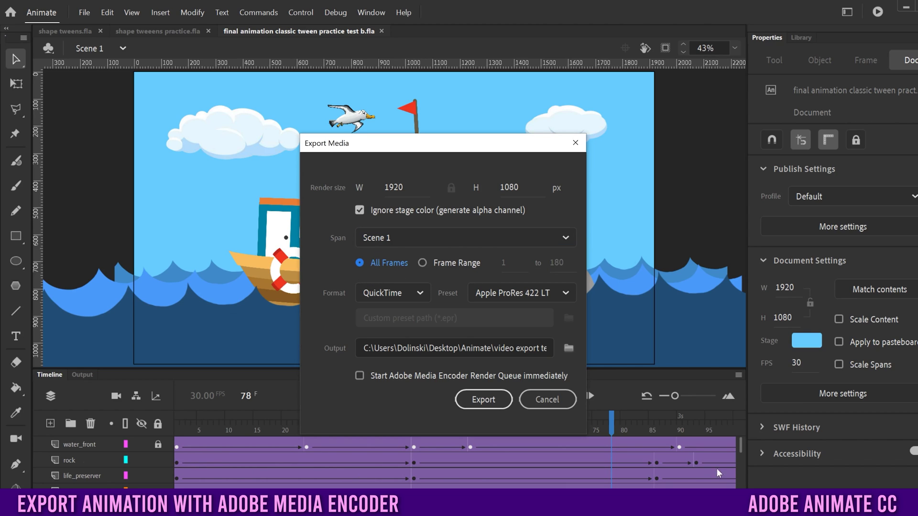
Try a frame range ending at frame 60, and undo the end frame change.
{"action": "left_click", "coordinate": [423, 262]}
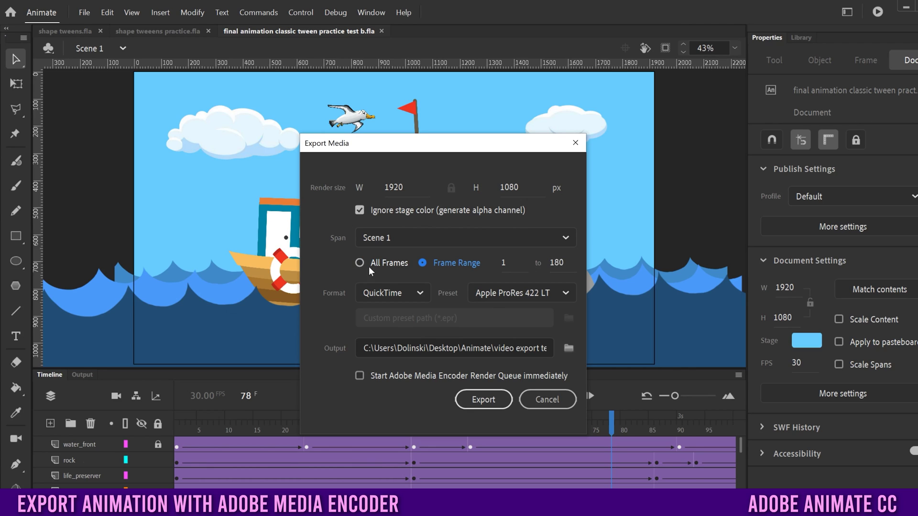
{"action": "double_click", "coordinate": [558, 262]}
{"action": "type", "text": "60"}
{"action": "left_click_drag", "start_coordinate": [537, 146], "coordinate": [536, 119]}
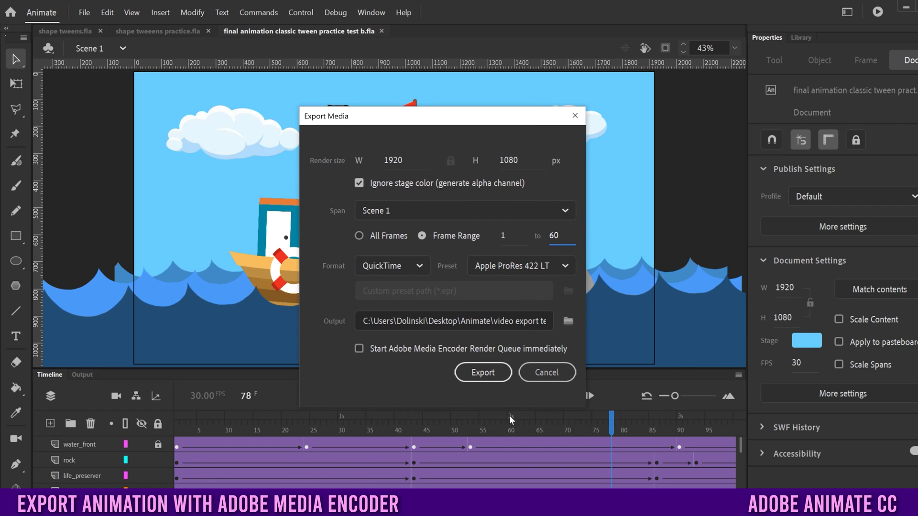
{"action": "key", "text": "ctrl+z"}
Look through the whole list of export formats, including H.264 and QuickTime.
{"action": "left_click", "coordinate": [420, 268]}
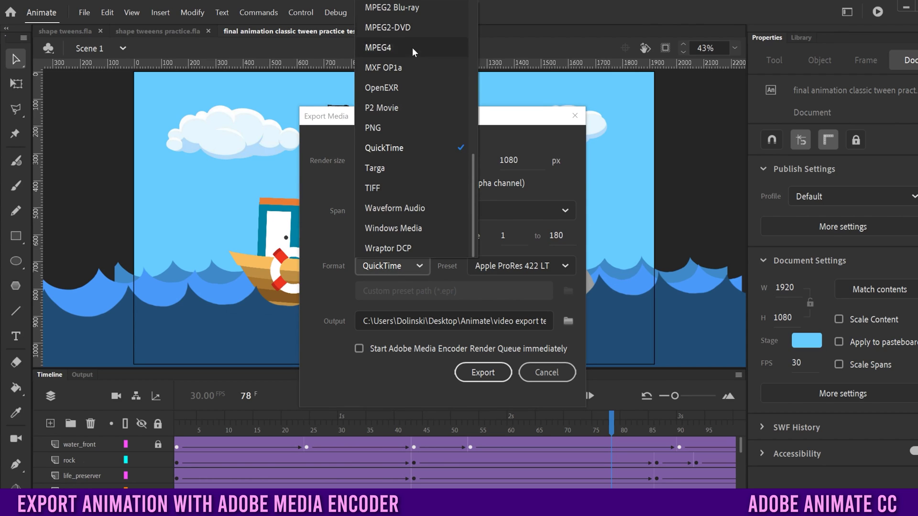
{"action": "scroll", "coordinate": [430, 218], "scroll_direction": "up", "scroll_amount": 5}
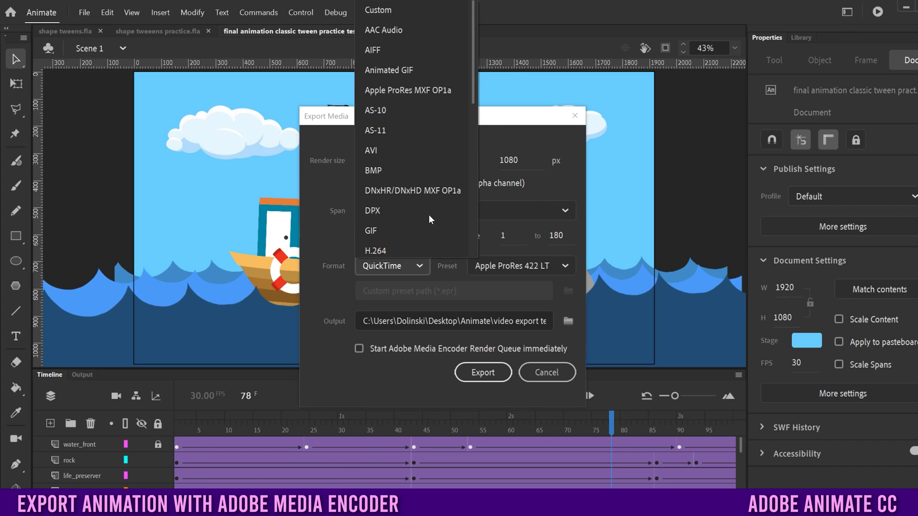
{"action": "scroll", "coordinate": [430, 218], "scroll_direction": "down", "scroll_amount": 5}
{"action": "scroll", "coordinate": [430, 218], "scroll_direction": "up", "scroll_amount": 3}
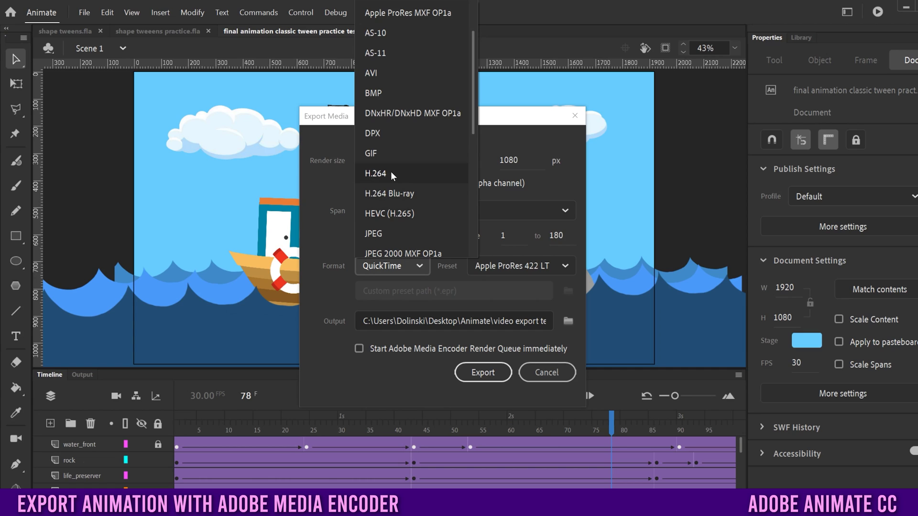
{"action": "scroll", "coordinate": [391, 171], "scroll_direction": "down", "scroll_amount": 5}
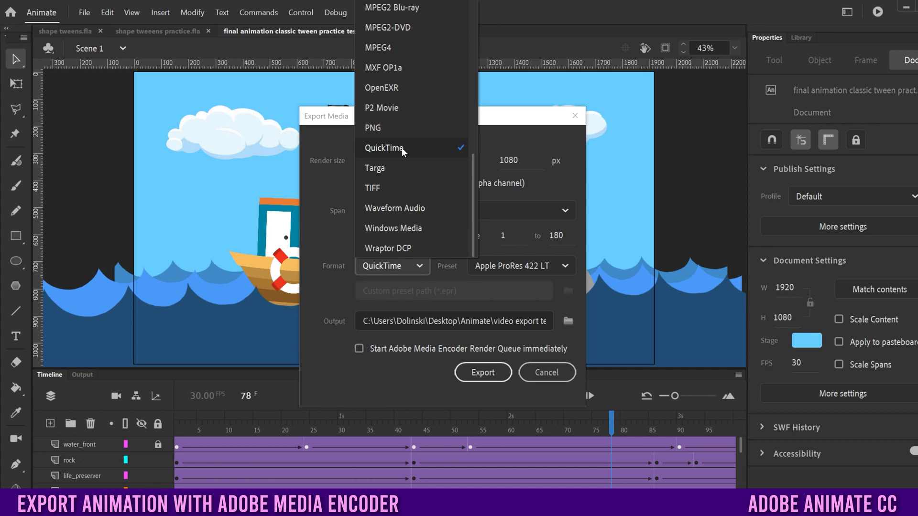
{"action": "scroll", "coordinate": [390, 157], "scroll_direction": "up", "scroll_amount": 6}
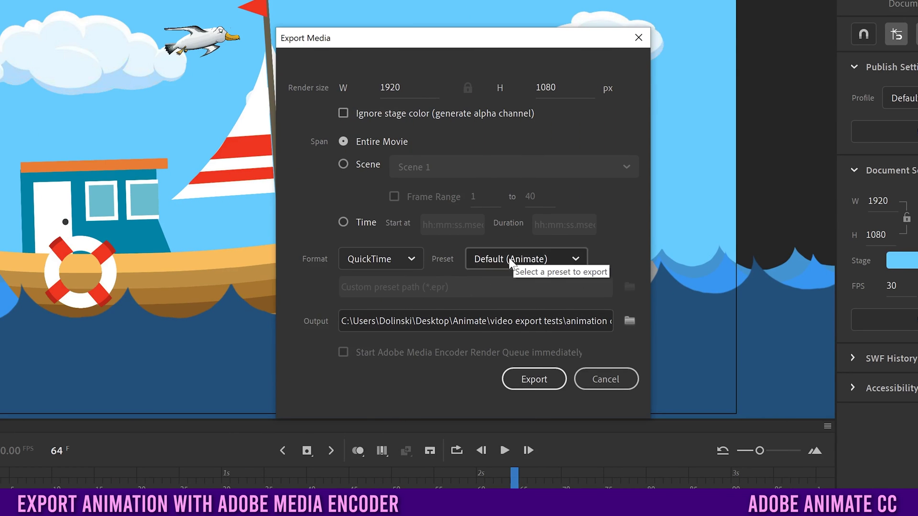
Set the QuickTime export preset to Apple ProRes 422 HQ.
{"action": "left_click", "coordinate": [510, 258]}
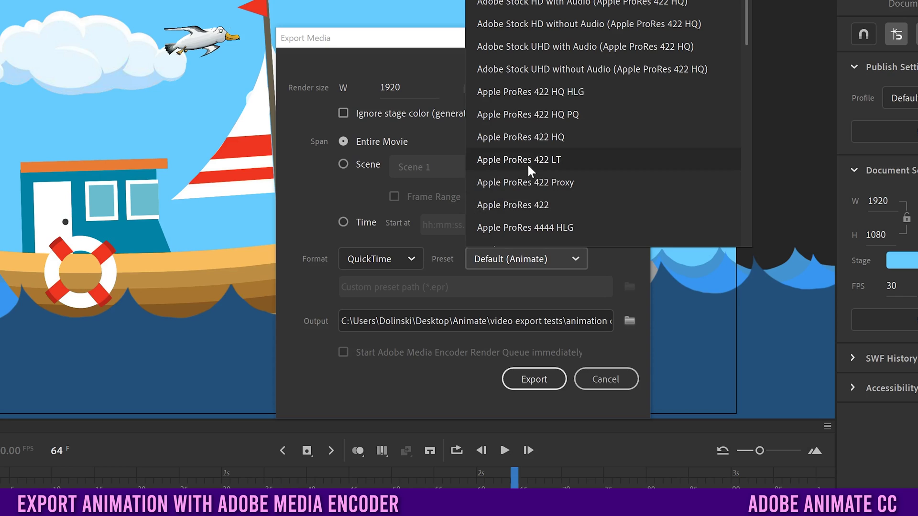
{"action": "left_click", "coordinate": [547, 137]}
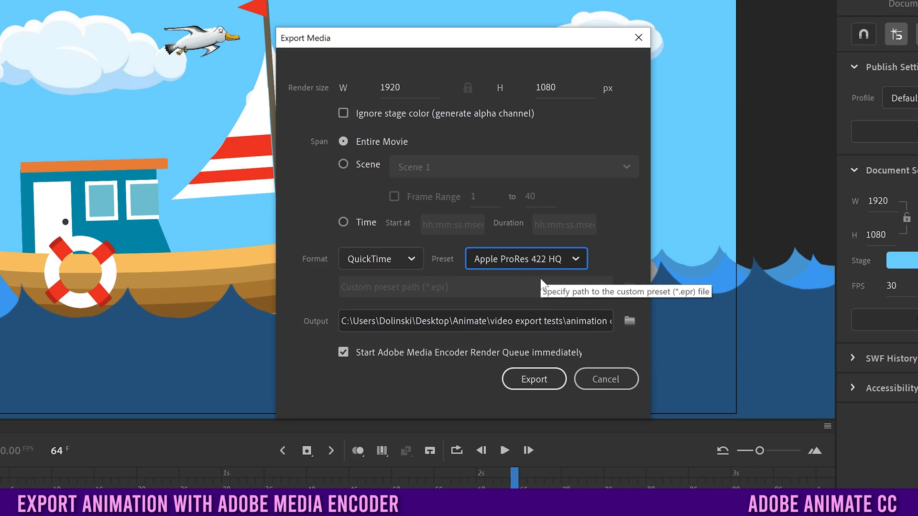
Set the export format to H.264.
{"action": "left_click", "coordinate": [375, 263]}
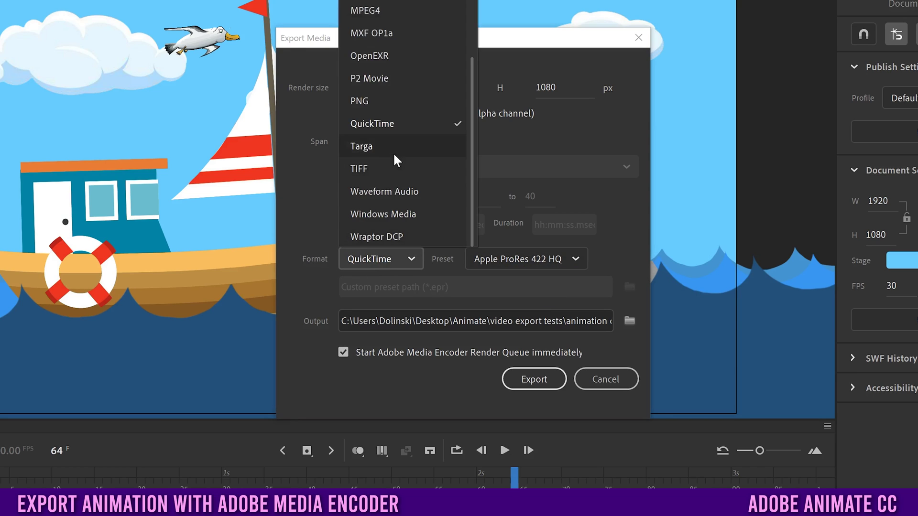
{"action": "scroll", "coordinate": [392, 153], "scroll_direction": "up", "scroll_amount": 5}
{"action": "left_click", "coordinate": [371, 163]}
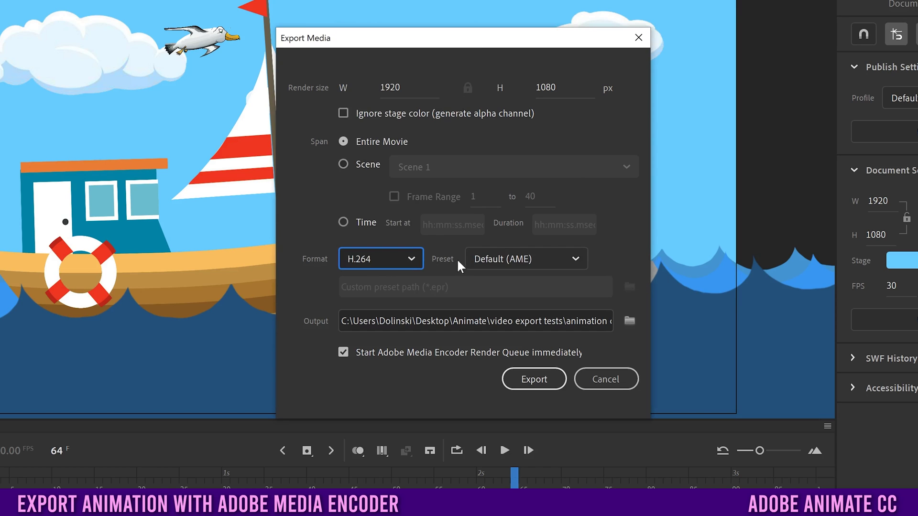
Look through the H.264 presets and set the export preset to High Quality 1080p HD.
{"action": "left_click", "coordinate": [515, 256]}
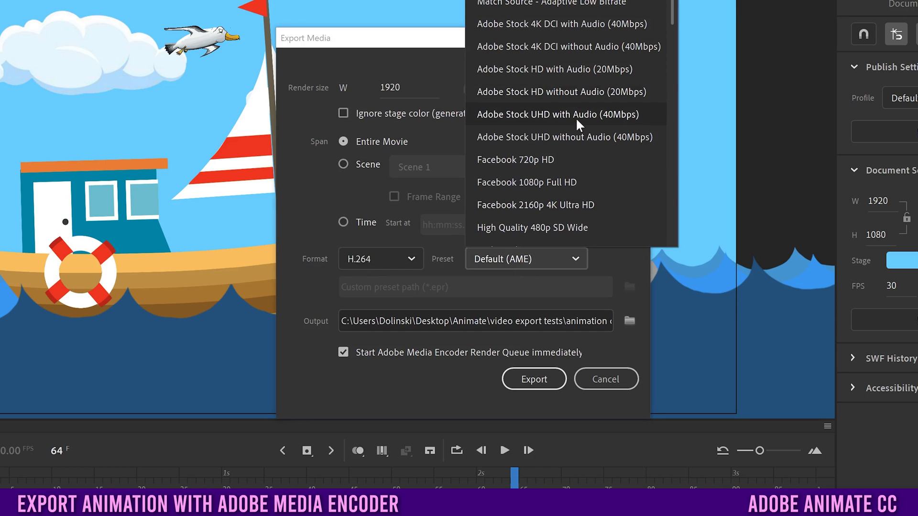
{"action": "scroll", "coordinate": [575, 117], "scroll_direction": "down", "scroll_amount": 5}
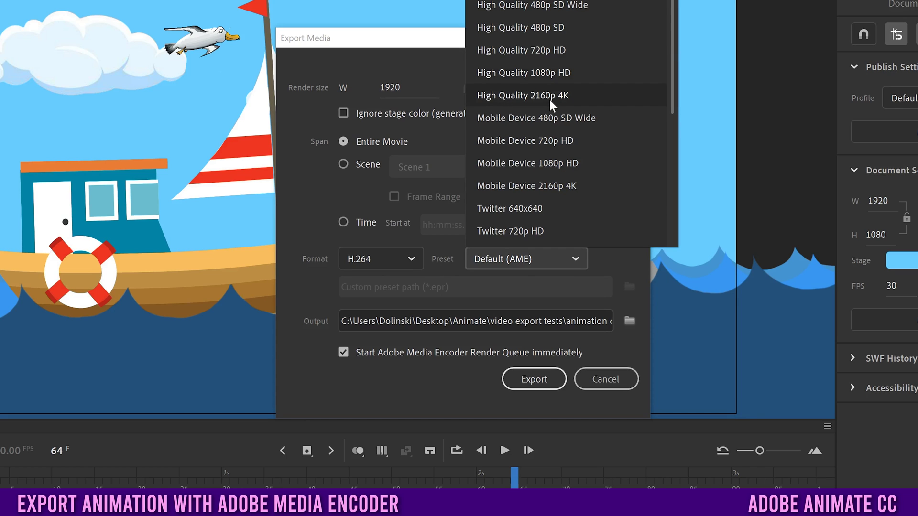
{"action": "scroll", "coordinate": [548, 100], "scroll_direction": "down", "scroll_amount": 5}
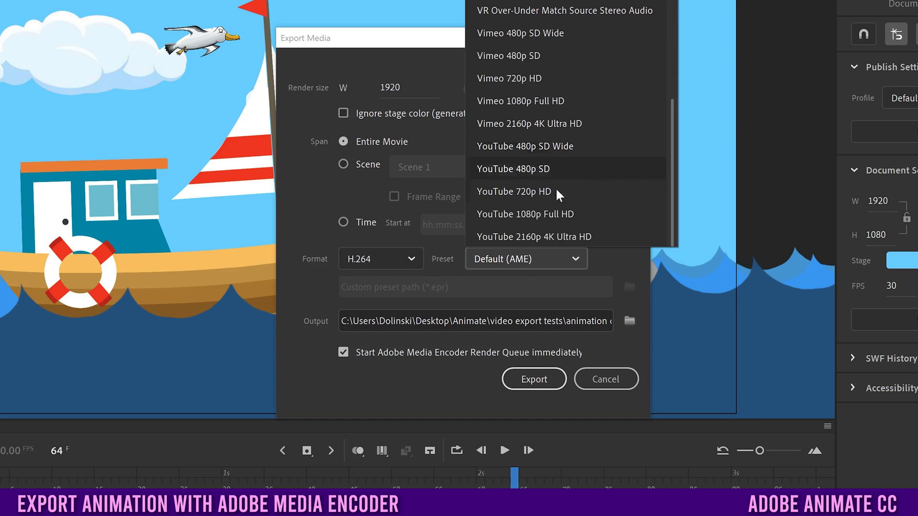
{"action": "scroll", "coordinate": [550, 189], "scroll_direction": "up", "scroll_amount": 5}
{"action": "scroll", "coordinate": [511, 48], "scroll_direction": "up", "scroll_amount": 5}
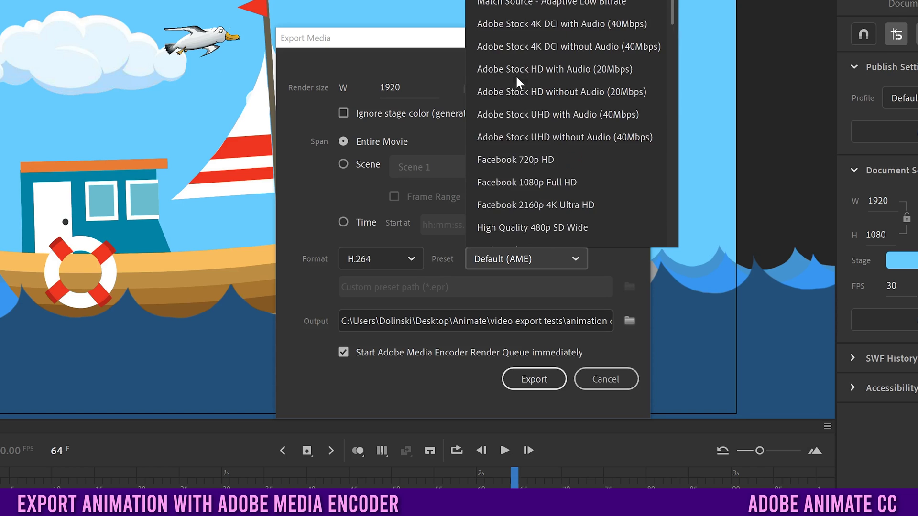
{"action": "scroll", "coordinate": [588, 94], "scroll_direction": "down", "scroll_amount": 3}
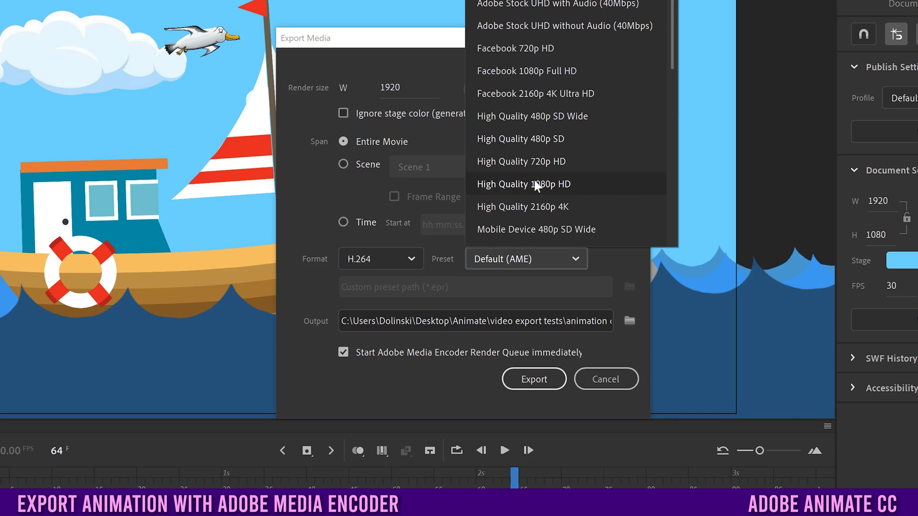
{"action": "left_click", "coordinate": [557, 184]}
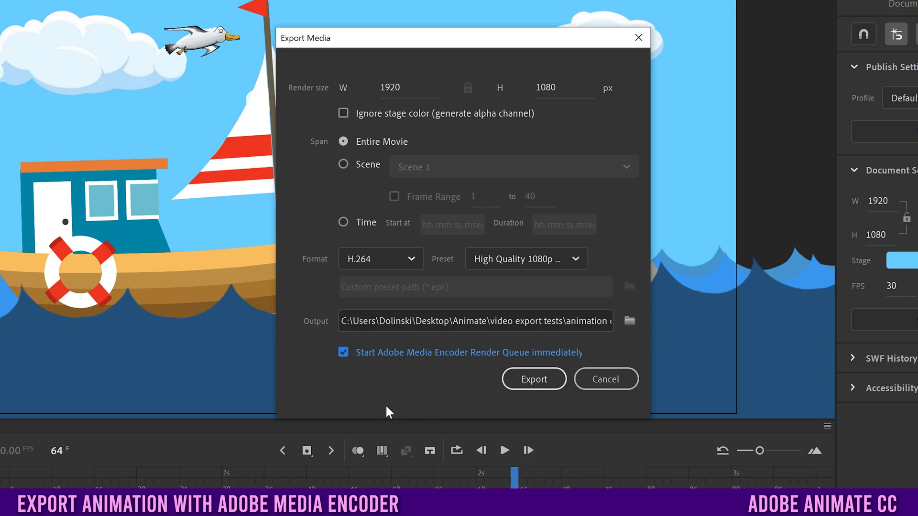
Keep the Adobe Media Encoder render queue set to start immediately and export the entire movie.
{"action": "left_click", "coordinate": [344, 354]}
{"action": "left_click", "coordinate": [345, 353]}
{"action": "left_click", "coordinate": [344, 352]}
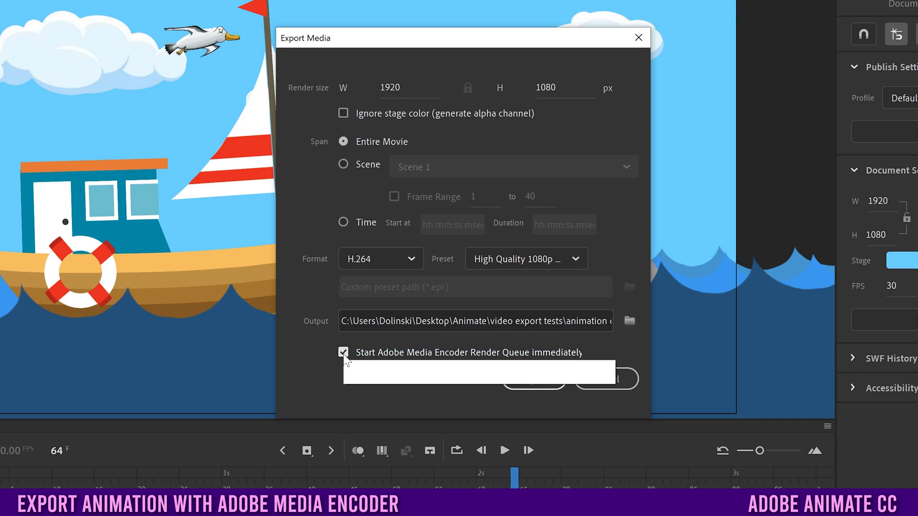
{"action": "left_click", "coordinate": [527, 379]}
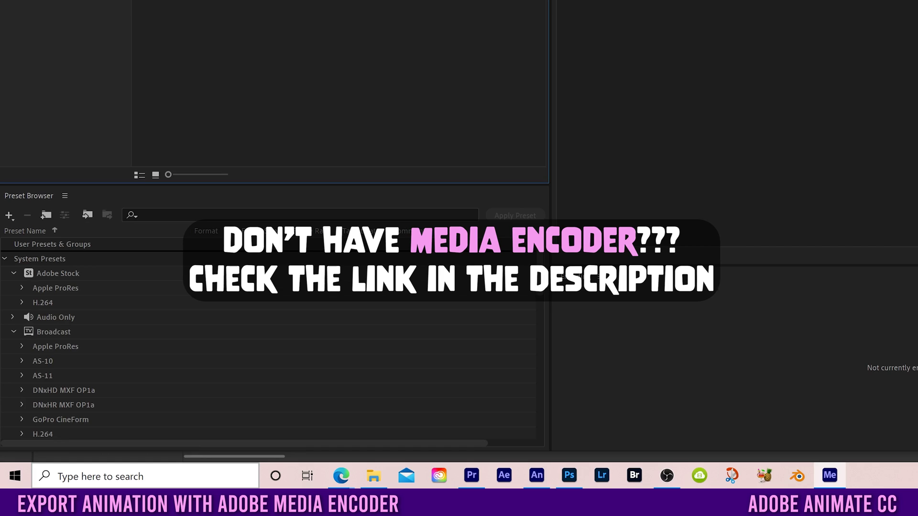
Search Windows for "media" and open Adobe Media Encoder 2021.
{"action": "left_click", "coordinate": [116, 477]}
{"action": "type", "text": "media"}
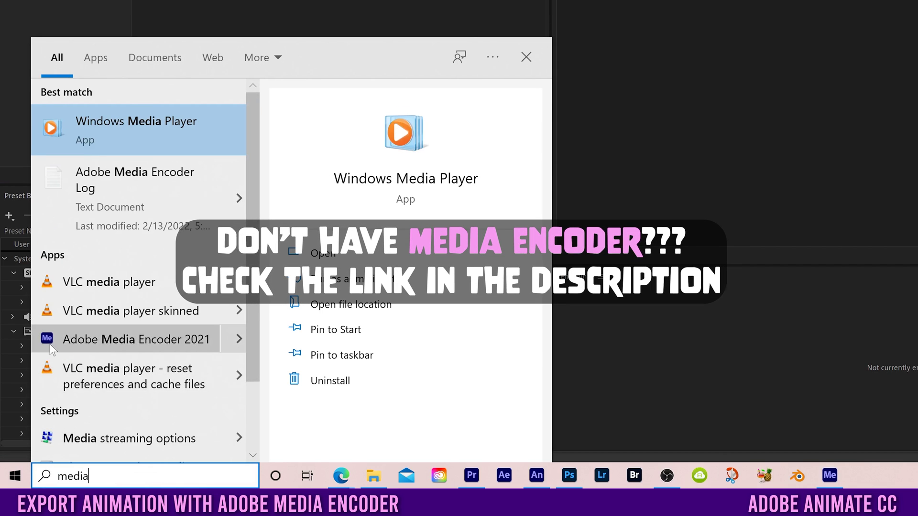
{"action": "left_click", "coordinate": [86, 344]}
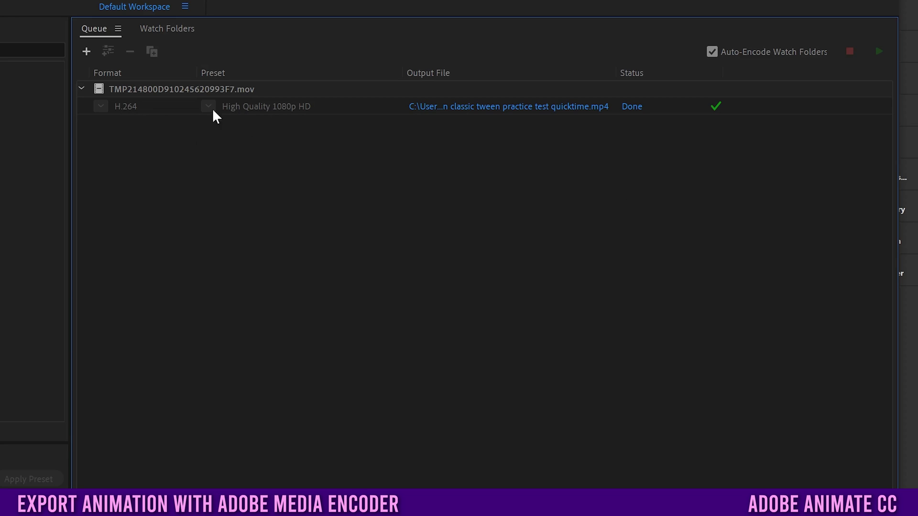
Add another output to the queued movie in QuickTime format with the Apple ProRes 422 HQ preset, and start the queue.
{"action": "left_click", "coordinate": [149, 89]}
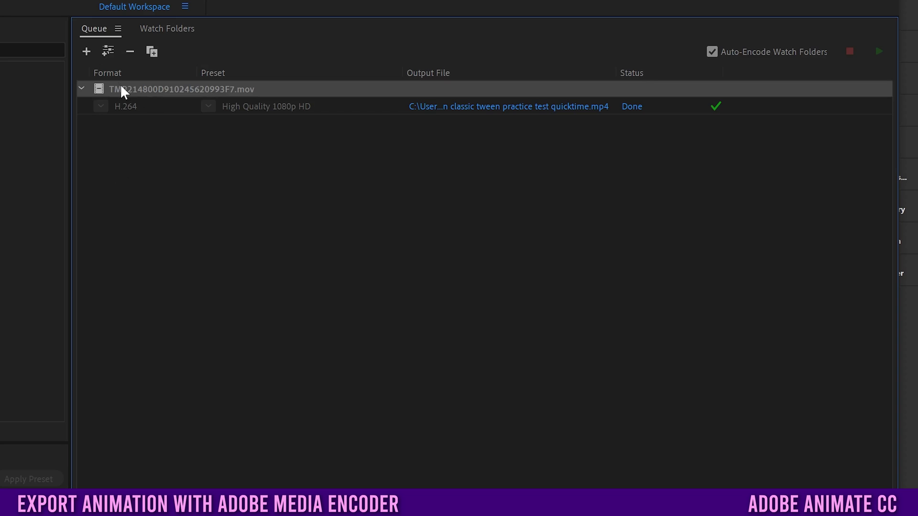
{"action": "left_click", "coordinate": [108, 51]}
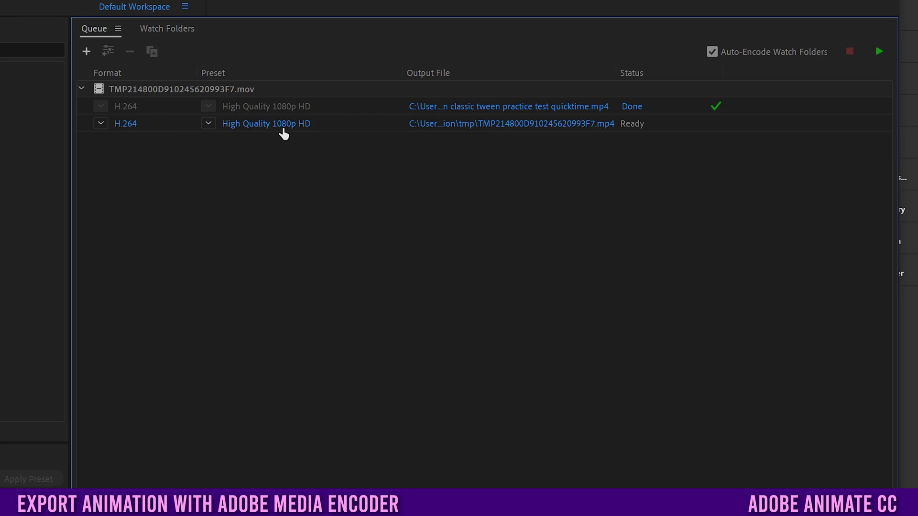
{"action": "left_click", "coordinate": [101, 123]}
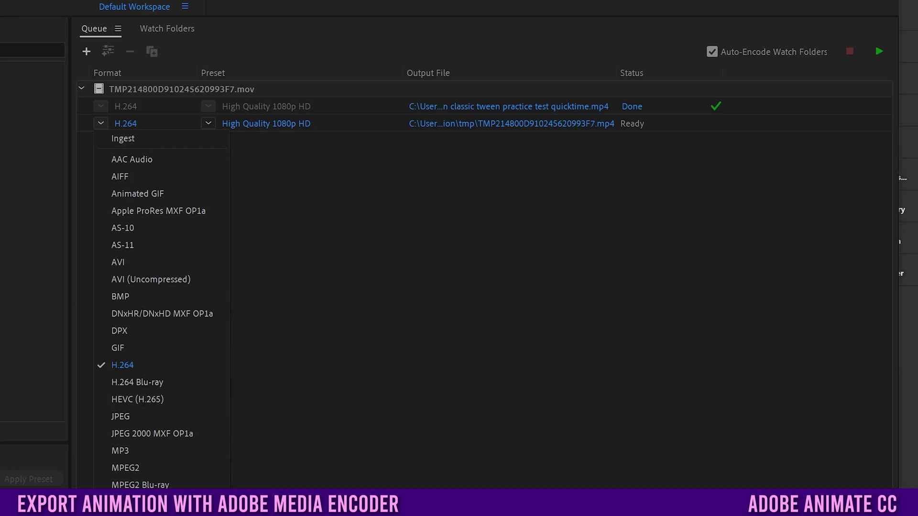
{"action": "left_click", "coordinate": [149, 478]}
{"action": "left_click", "coordinate": [208, 123]}
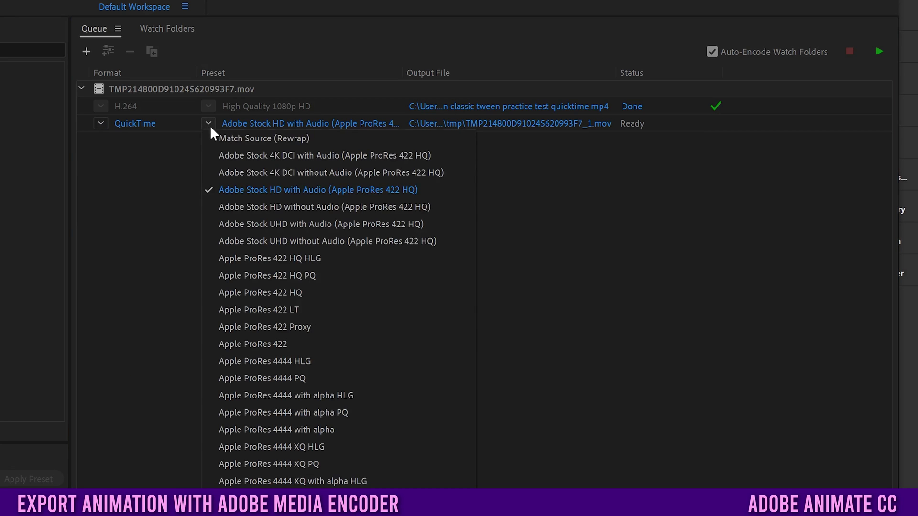
{"action": "left_click", "coordinate": [286, 293]}
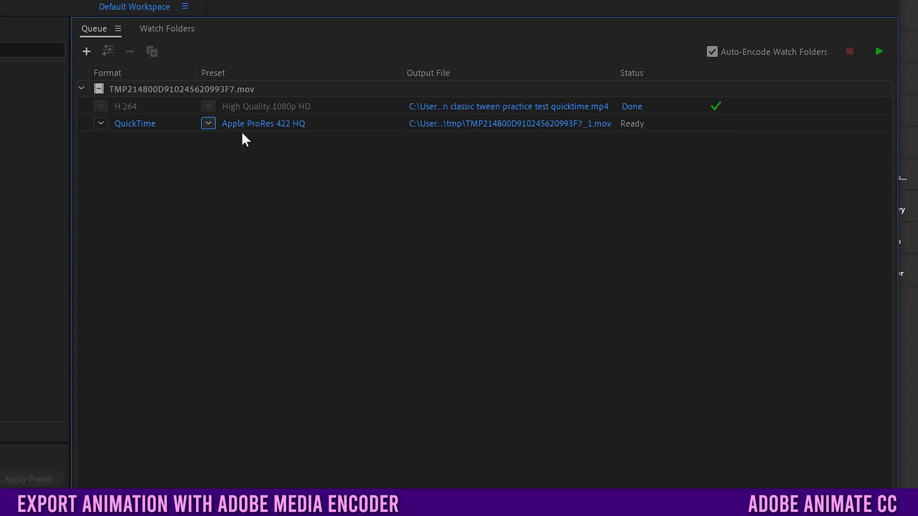
{"action": "left_click", "coordinate": [874, 52]}
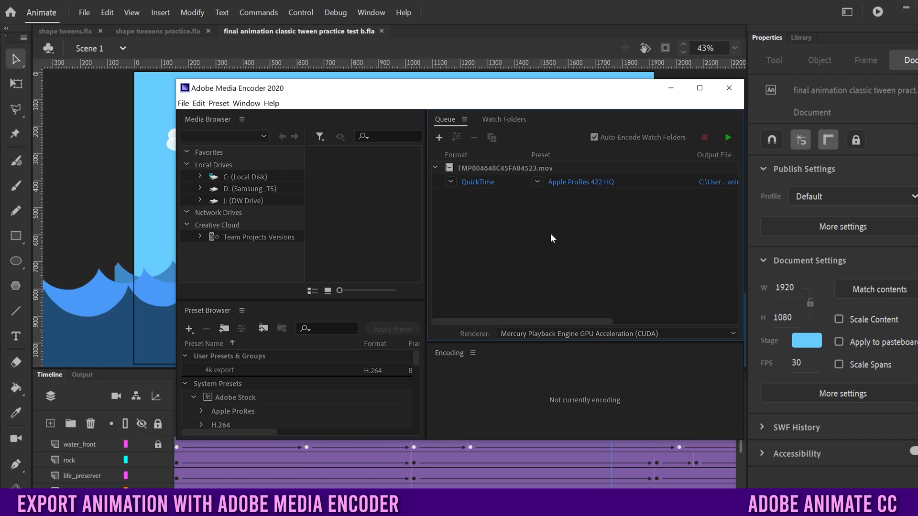
Look at the presets offered for the queued QuickTime movie.
{"action": "left_click", "coordinate": [537, 181]}
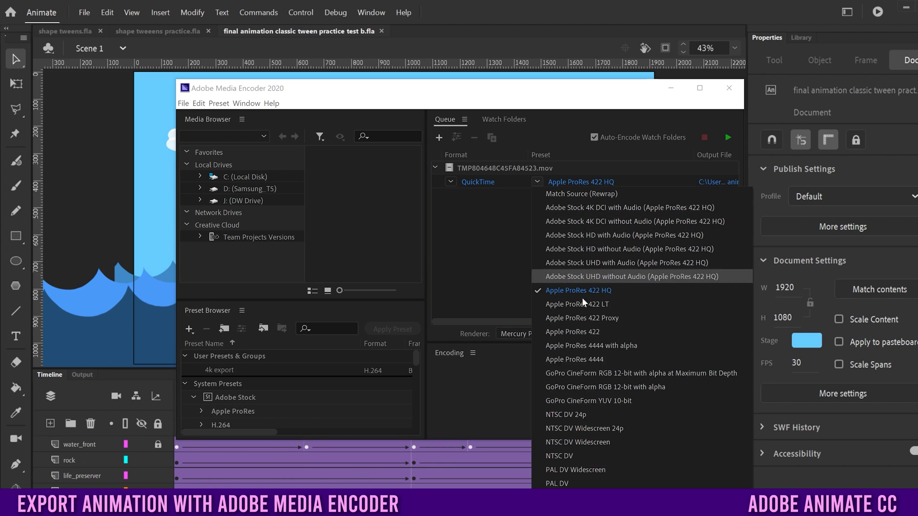
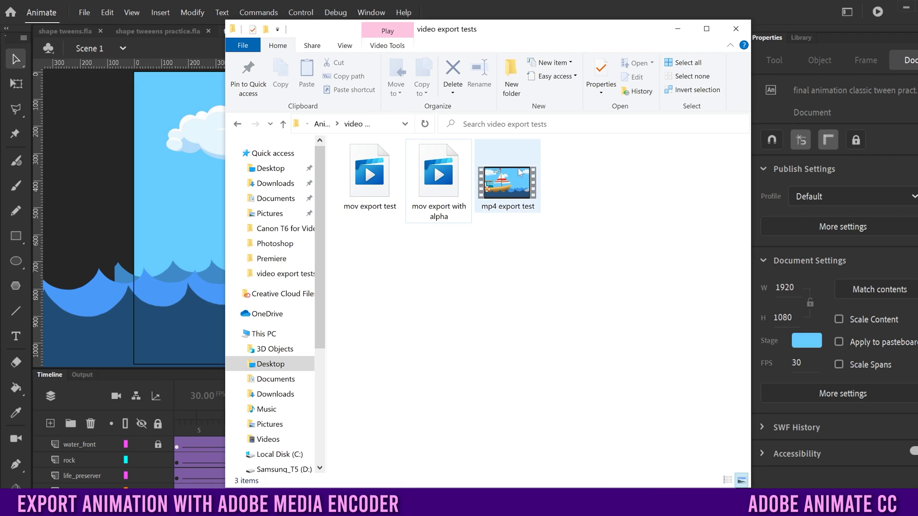
Play "mp4 export test" from the video export tests folder, try playing "mov export test", and close the player.
{"action": "double_click", "coordinate": [506, 193]}
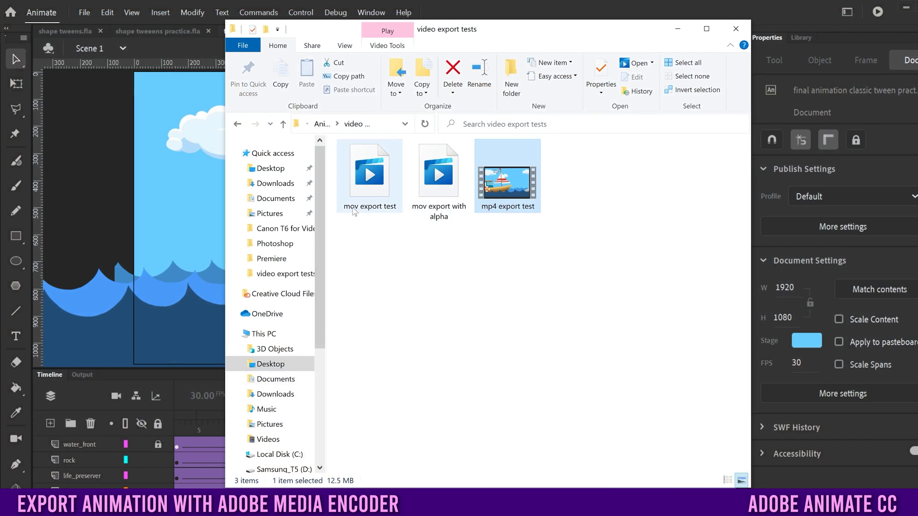
{"action": "double_click", "coordinate": [367, 196]}
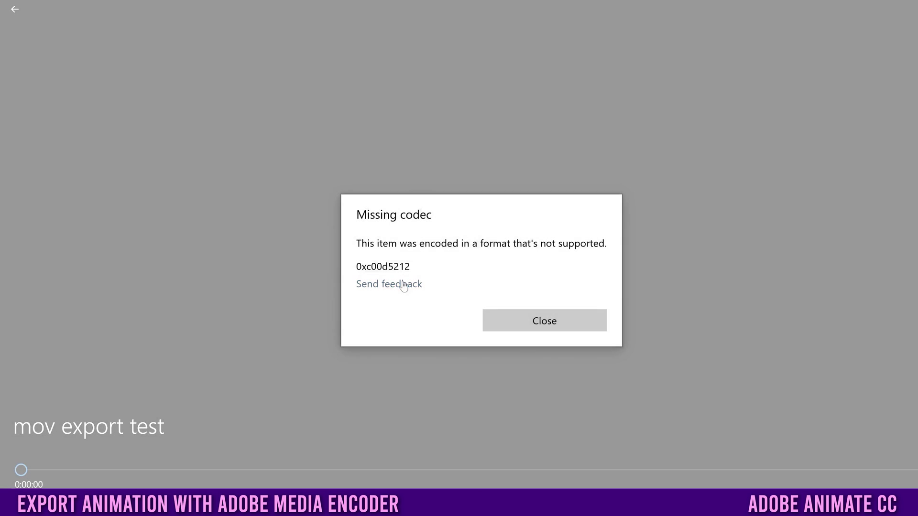
{"action": "left_click", "coordinate": [528, 324]}
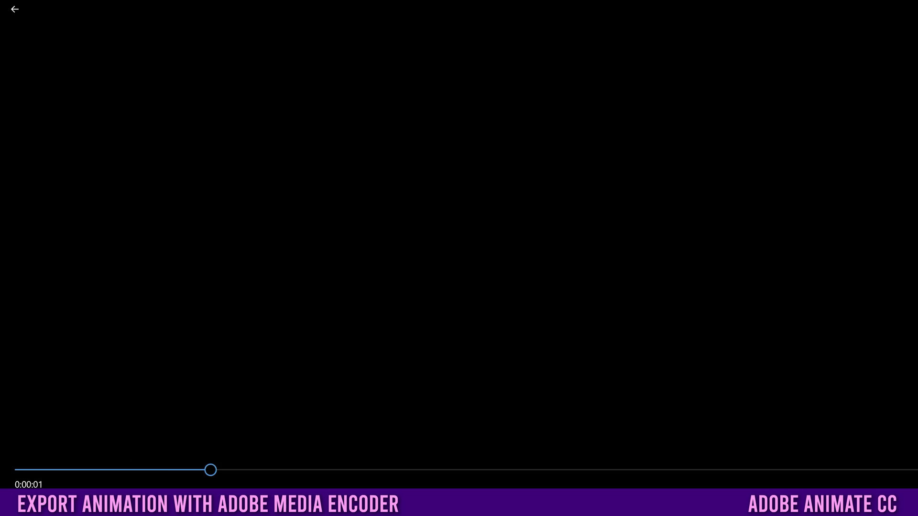
{"action": "left_click", "coordinate": [909, 10]}
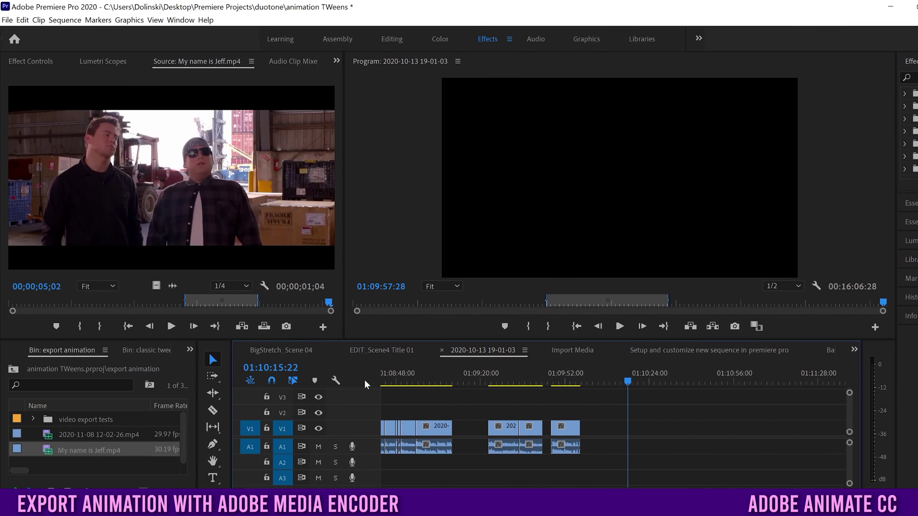
In Premiere Pro, open mov export test.mov from the video export tests bin and preview it in the source monitor.
{"action": "left_click", "coordinate": [34, 419]}
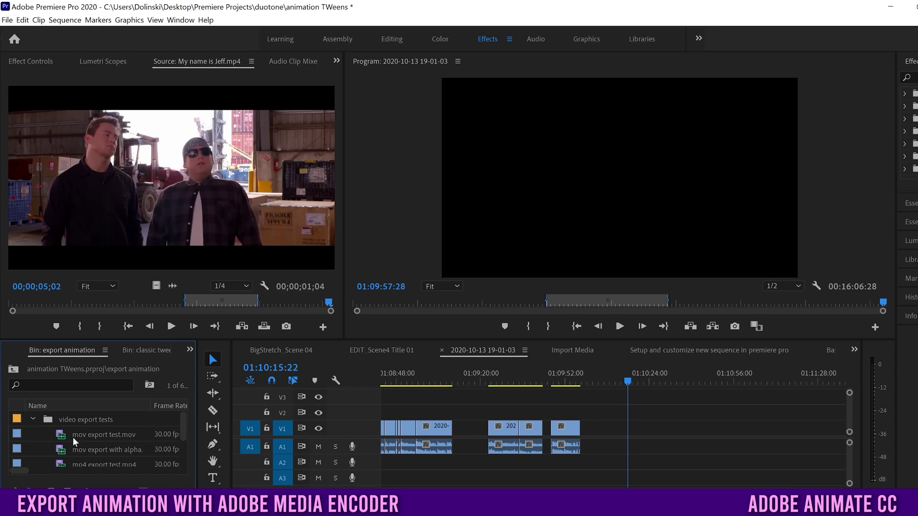
{"action": "double_click", "coordinate": [58, 437]}
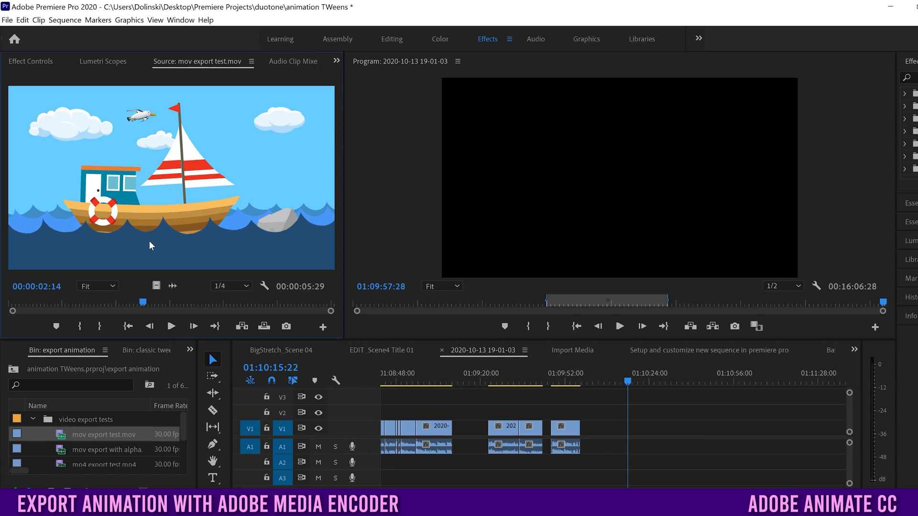
{"action": "left_click", "coordinate": [171, 326]}
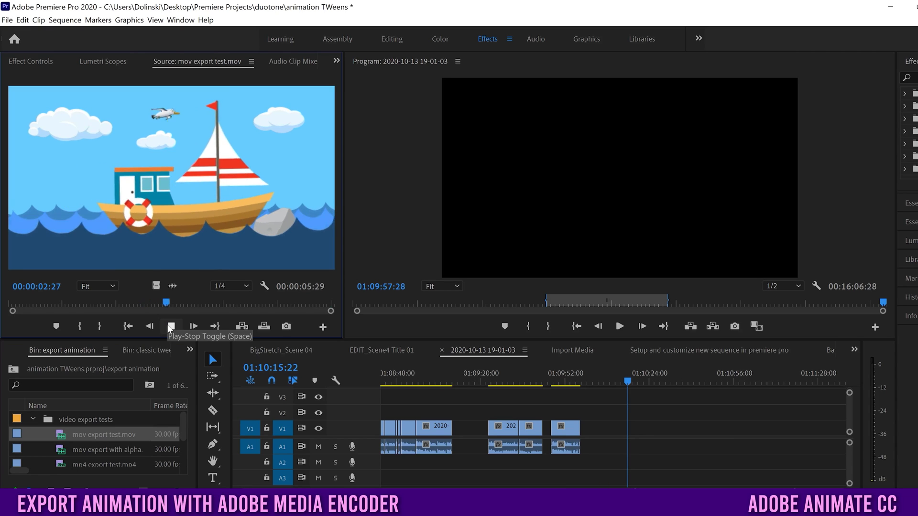
{"action": "left_click", "coordinate": [144, 304]}
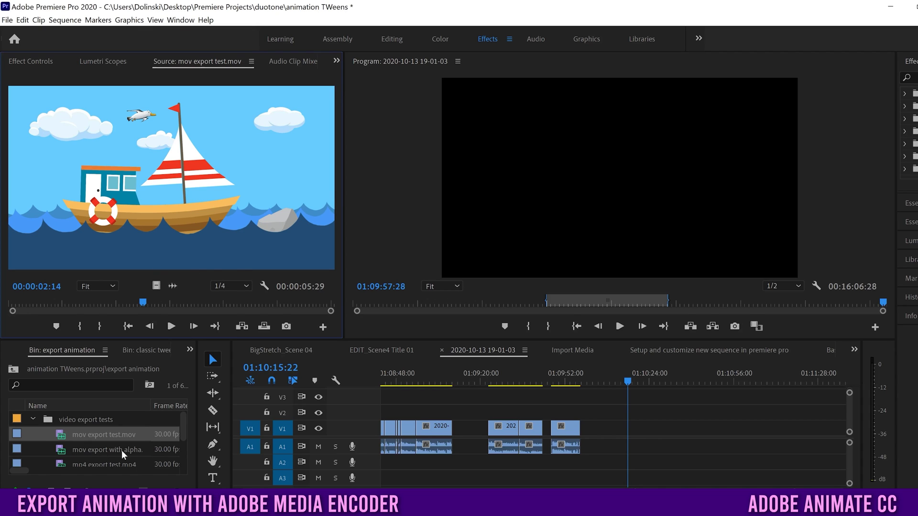
Preview mov export with alpha.mov and place its video on track V2 above the existing clip, checking the transparency in the sequence.
{"action": "double_click", "coordinate": [62, 452]}
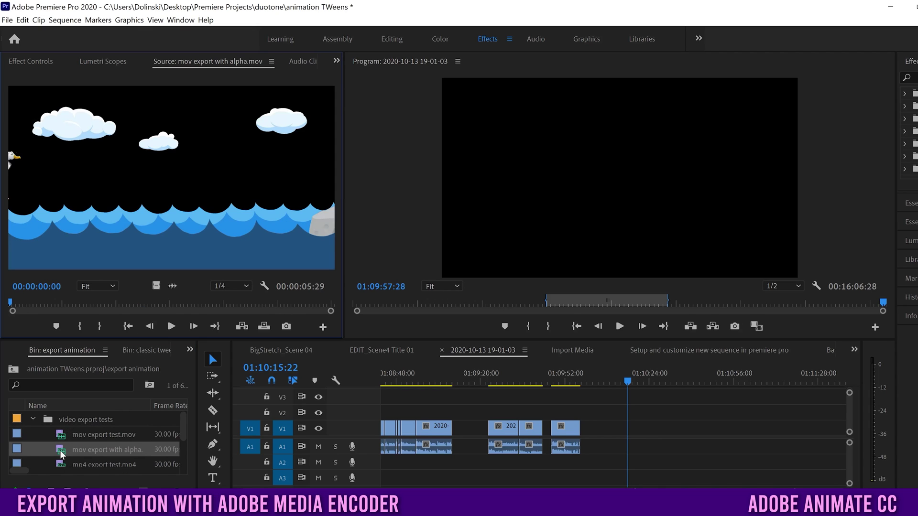
{"action": "left_click_drag", "start_coordinate": [40, 305], "coordinate": [170, 302]}
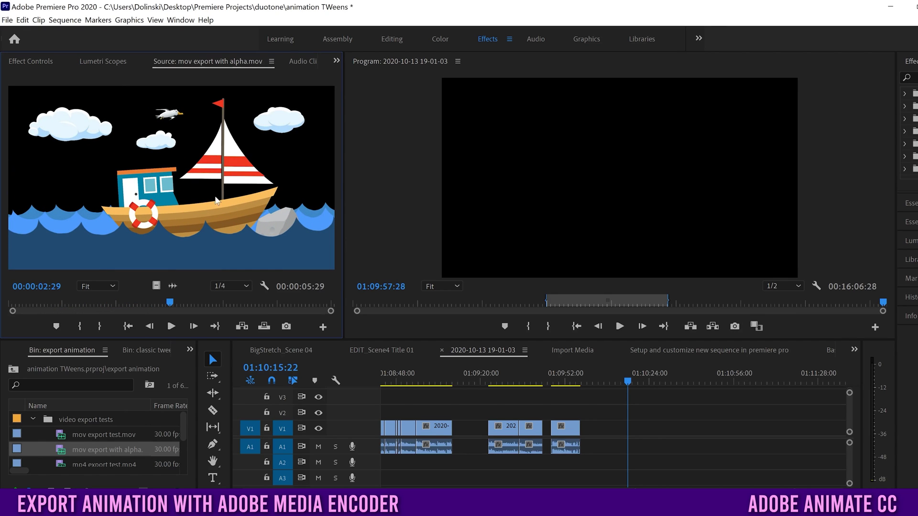
{"action": "left_click_drag", "start_coordinate": [156, 287], "coordinate": [443, 412]}
{"action": "left_click", "coordinate": [445, 381]}
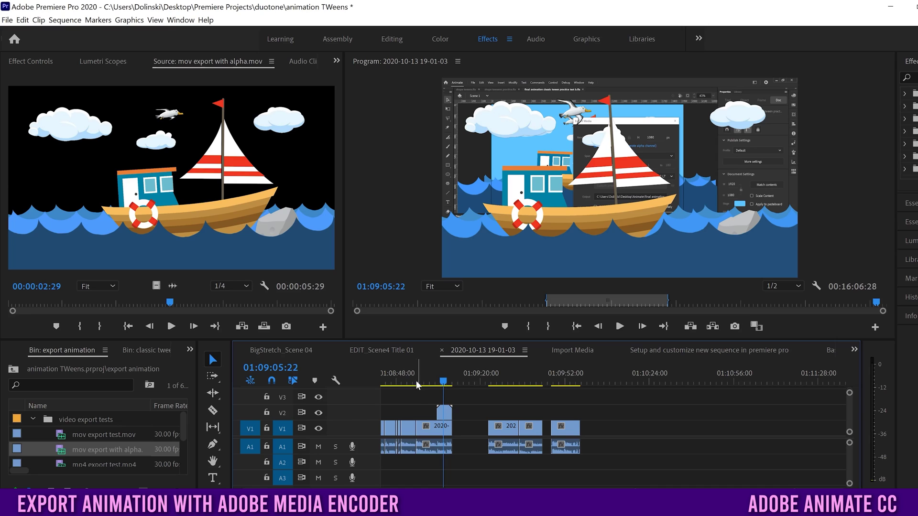
{"action": "left_click_drag", "start_coordinate": [446, 382], "coordinate": [444, 383]}
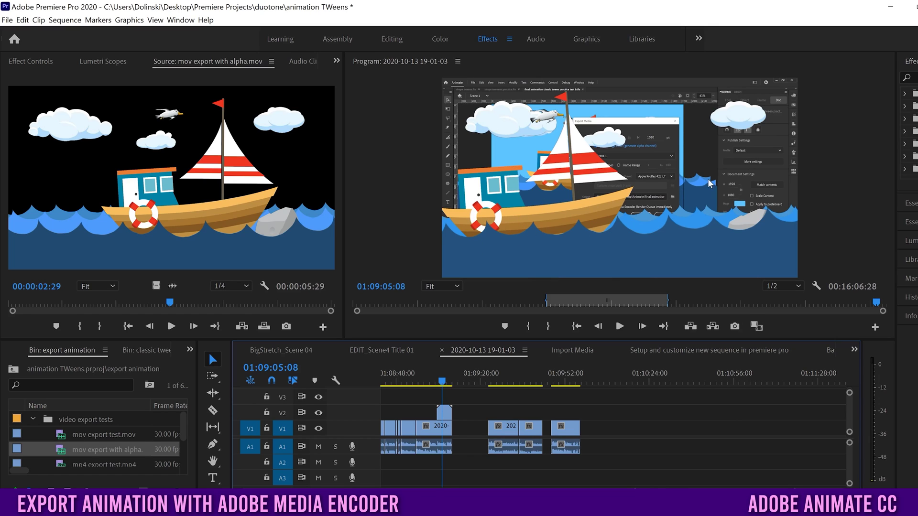
{"action": "key", "text": "ctrl+s"}
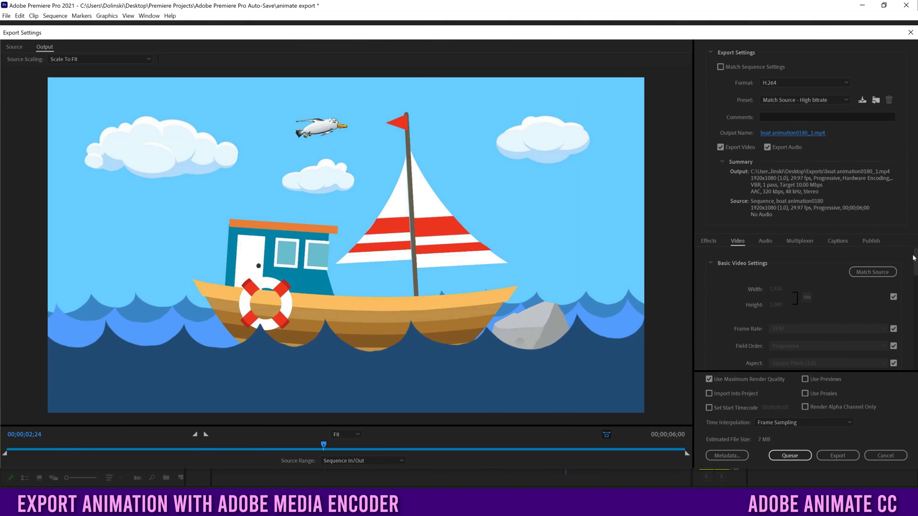
Look through the H.264 video export settings in Premiere Pro, down to the bitrate and advanced settings.
{"action": "scroll", "coordinate": [915, 266], "scroll_direction": "down", "scroll_amount": 1}
{"action": "scroll", "coordinate": [771, 276], "scroll_direction": "down", "scroll_amount": 5}
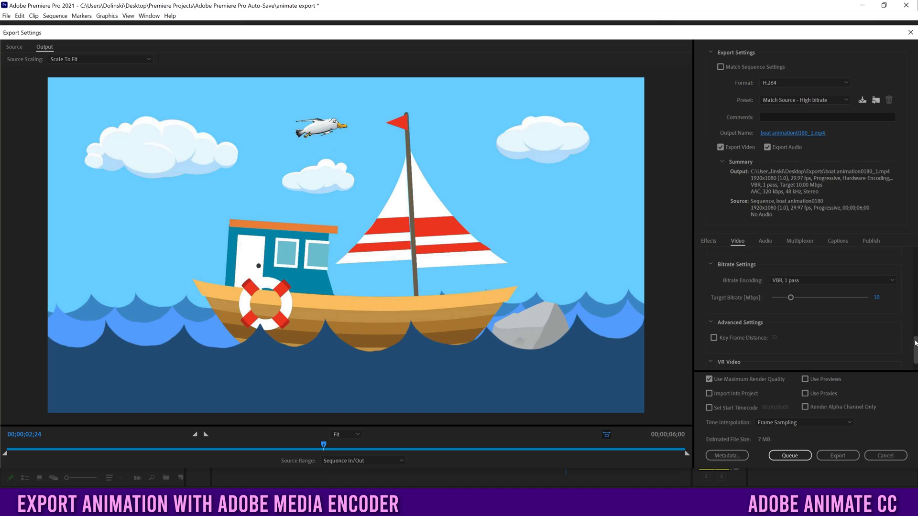
{"action": "scroll", "coordinate": [892, 321], "scroll_direction": "down", "scroll_amount": 1}
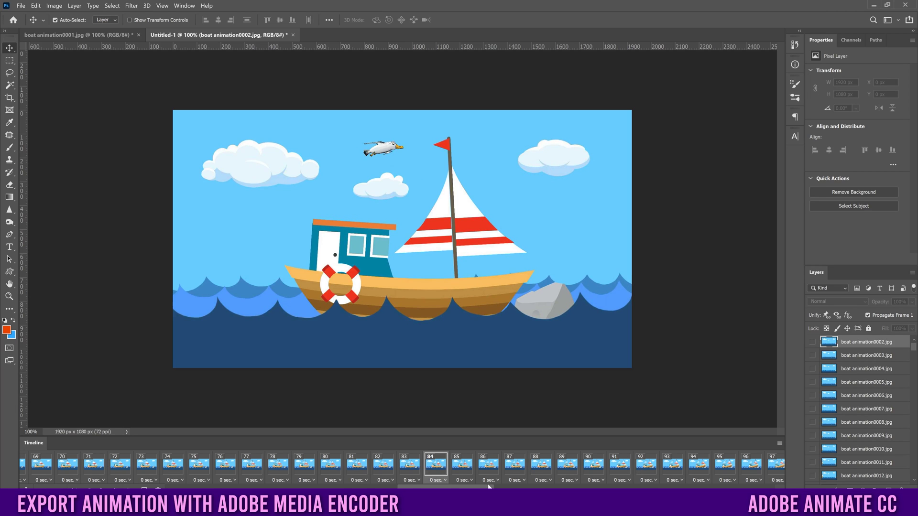
In Photoshop, go back to the first frame of the boat animation's timeline.
{"action": "left_click_drag", "start_coordinate": [488, 486], "coordinate": [65, 476]}
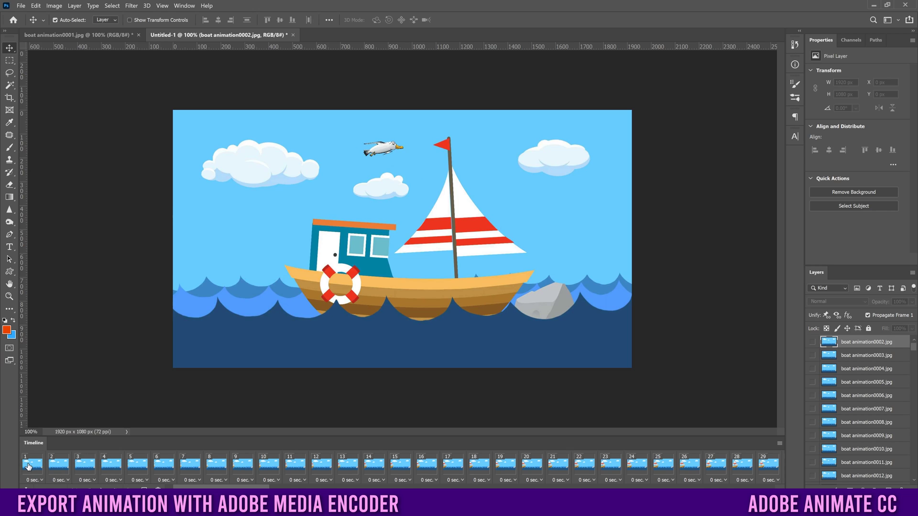